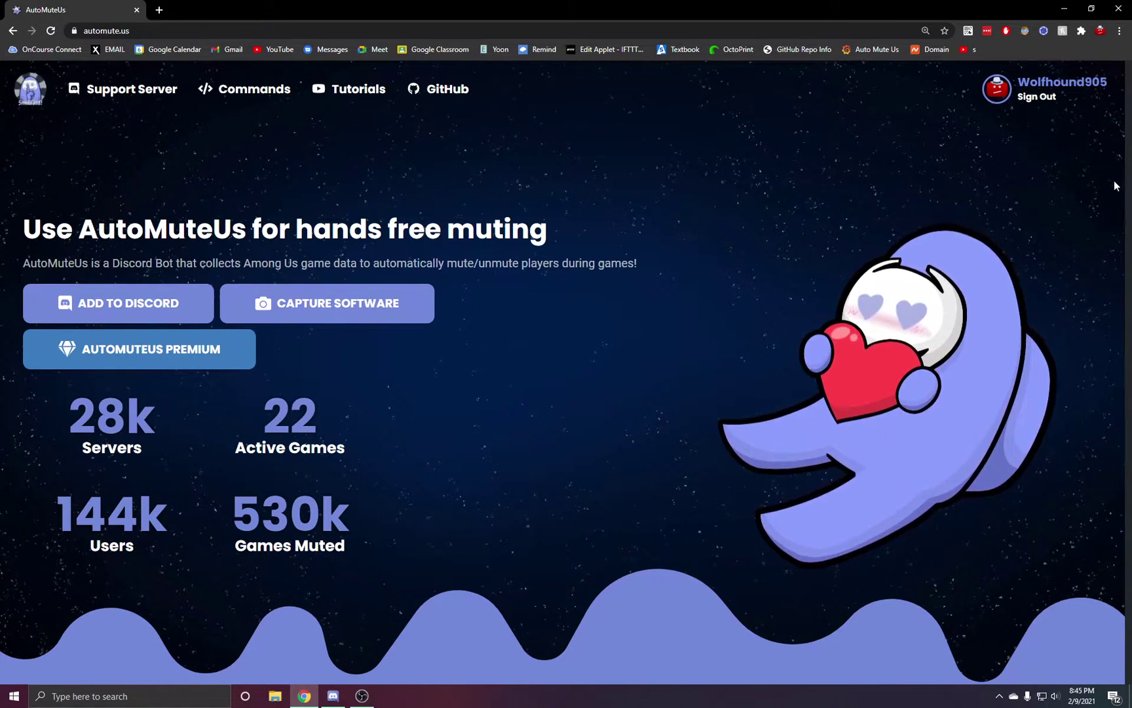
# Start adding the AutoMuteUs bot to Discord and choose the AutoMuteUs Tutorial server as its destination
pyautogui.click(125, 308)
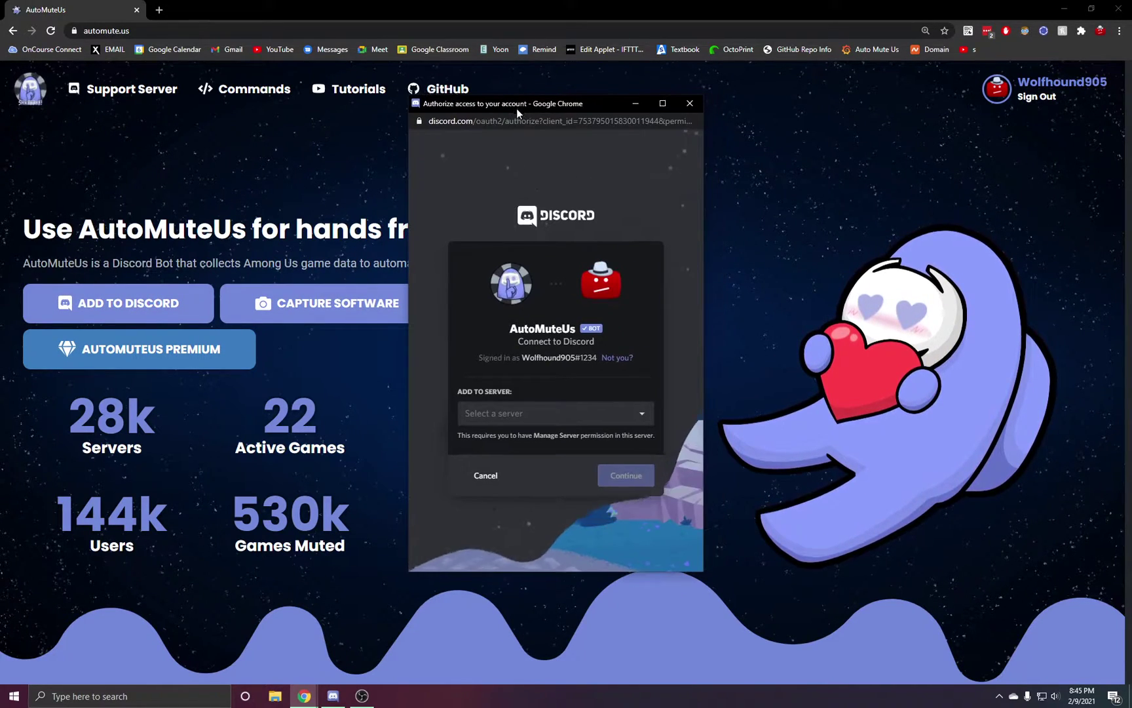
pyautogui.click(537, 413)
pyautogui.click(509, 295)
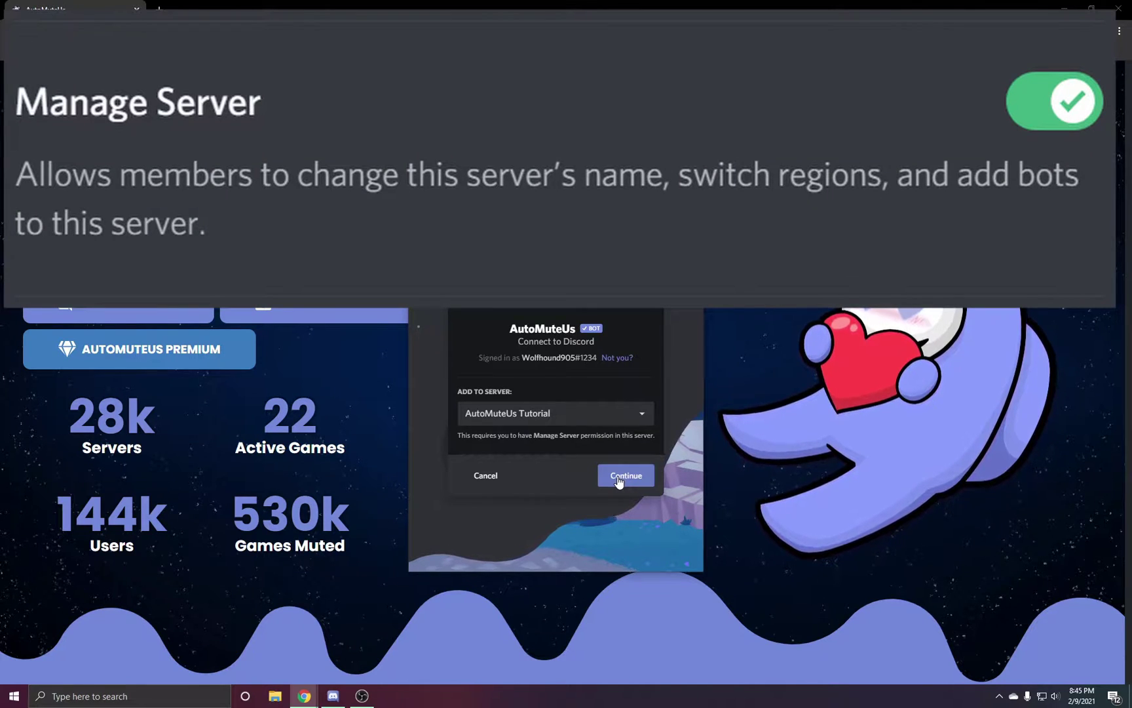
pyautogui.click(624, 484)
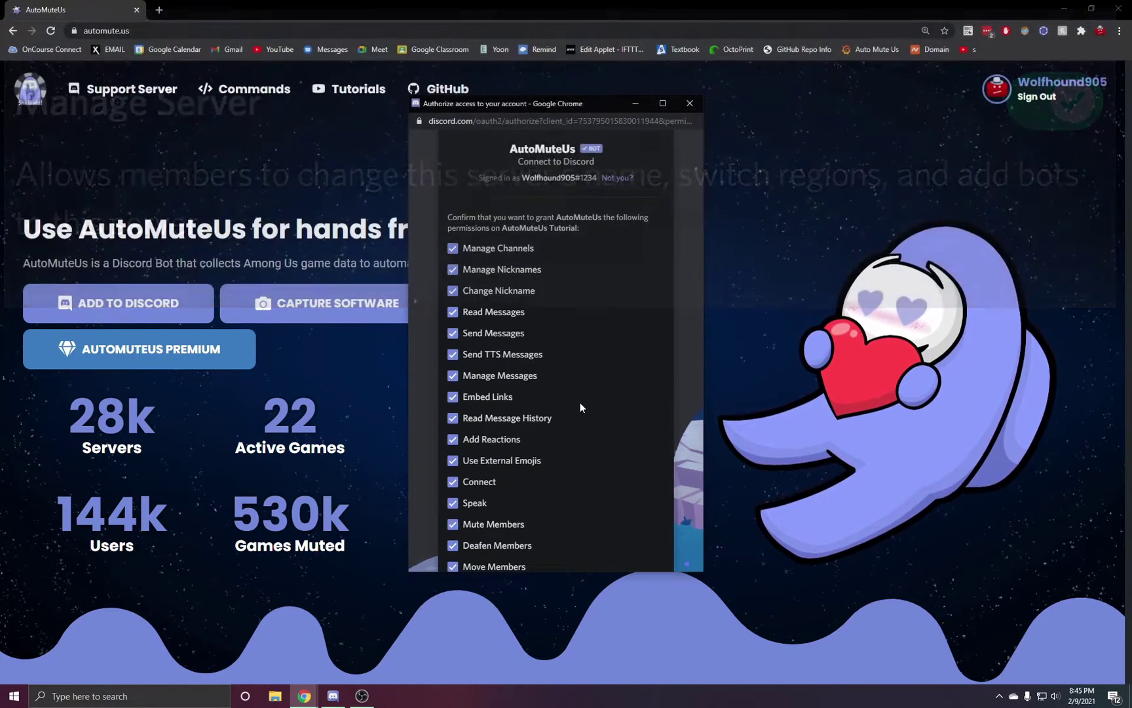
# Authorize the bot with all requested permissions, pass the robot check, close the authorization window and switch to Discord
pyautogui.scroll(-3, 546, 303)
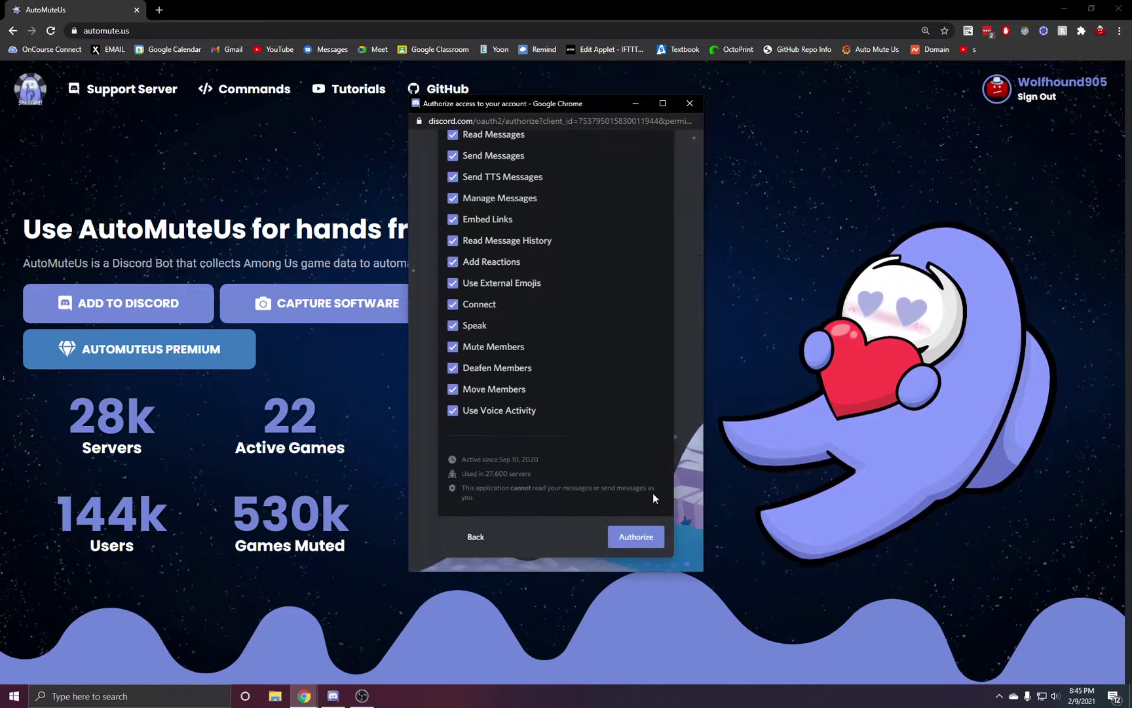
pyautogui.click(636, 537)
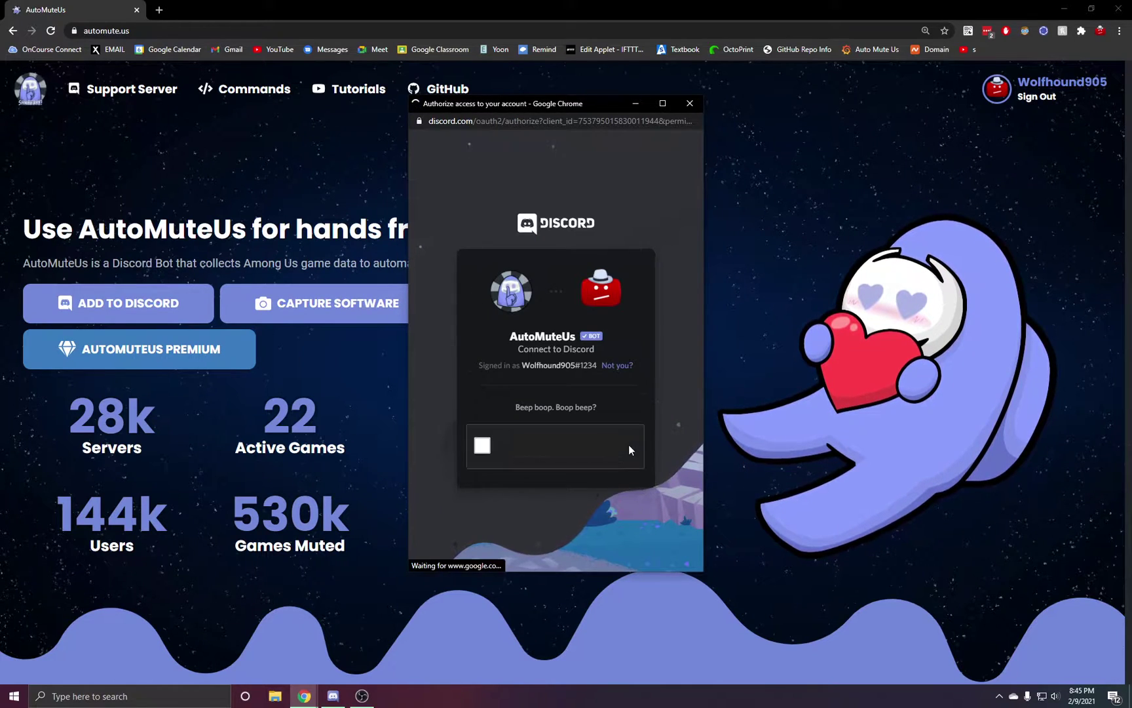
pyautogui.click(490, 448)
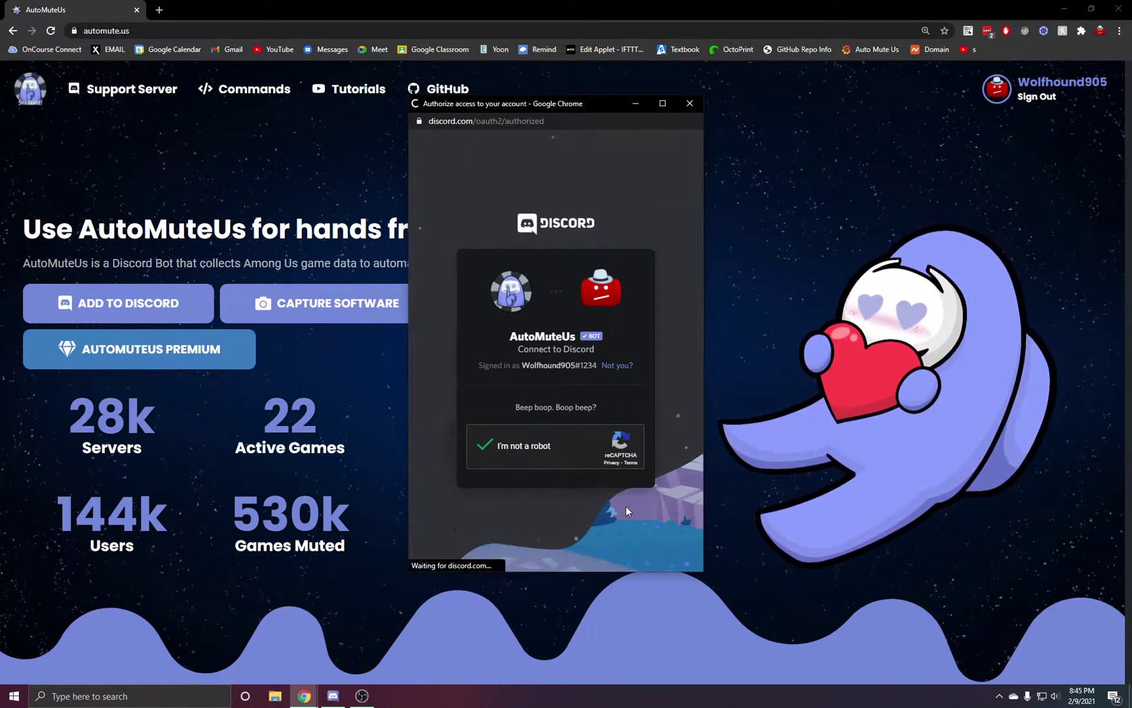
pyautogui.click(690, 105)
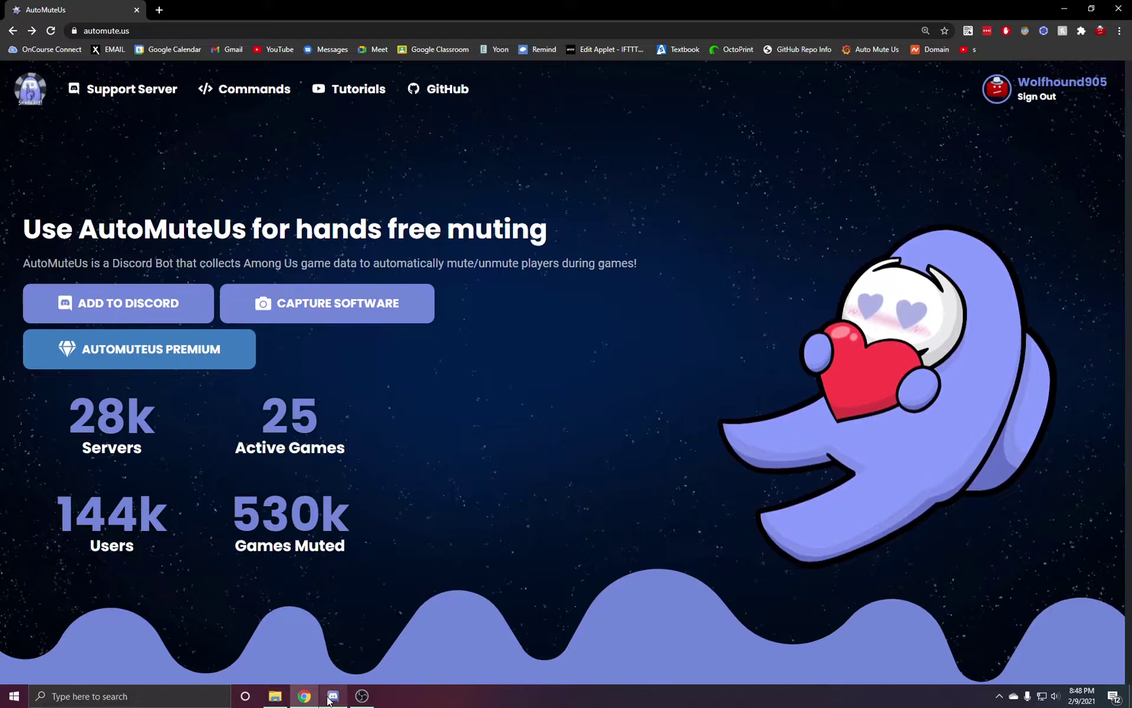
pyautogui.click(333, 696)
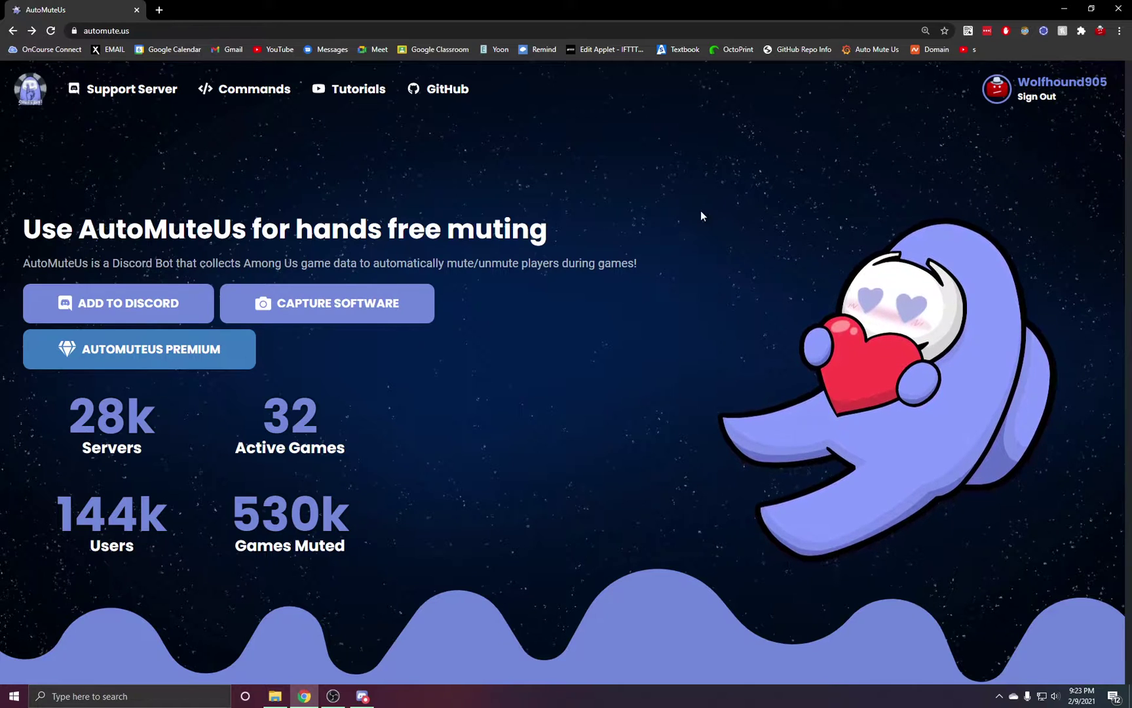
# Open the capture software page from the AutoMuteUs site and download CaptureInstaller v1.0.2
pyautogui.click(319, 305)
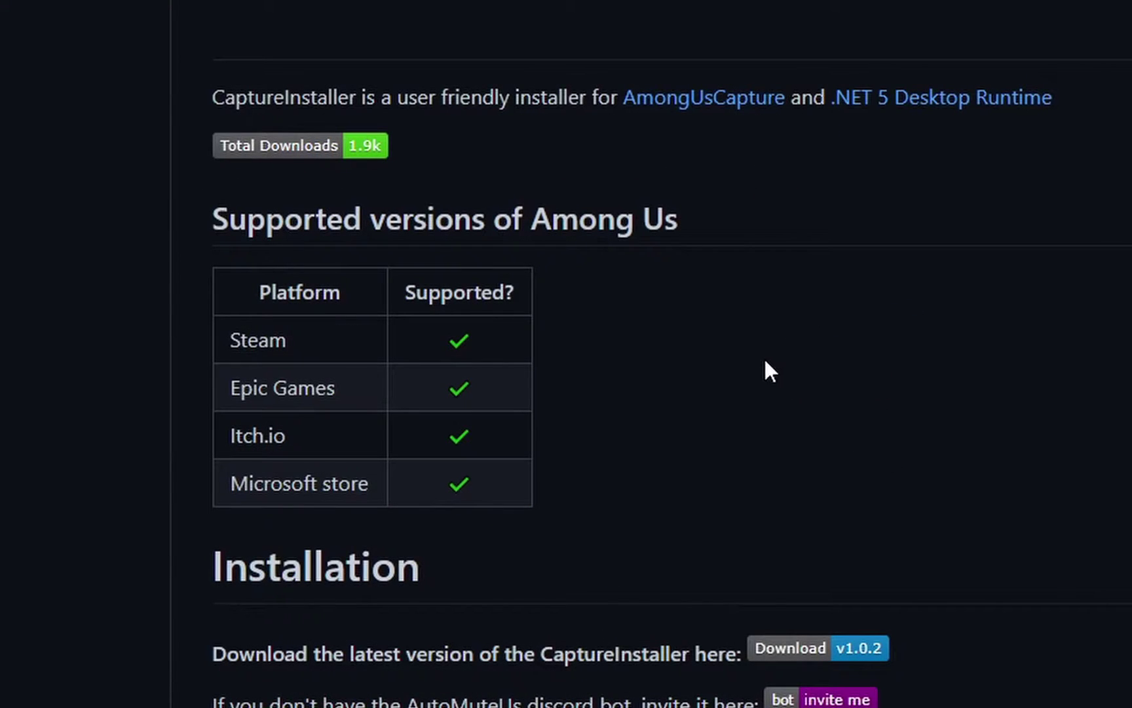
pyautogui.scroll(-3, 765, 360)
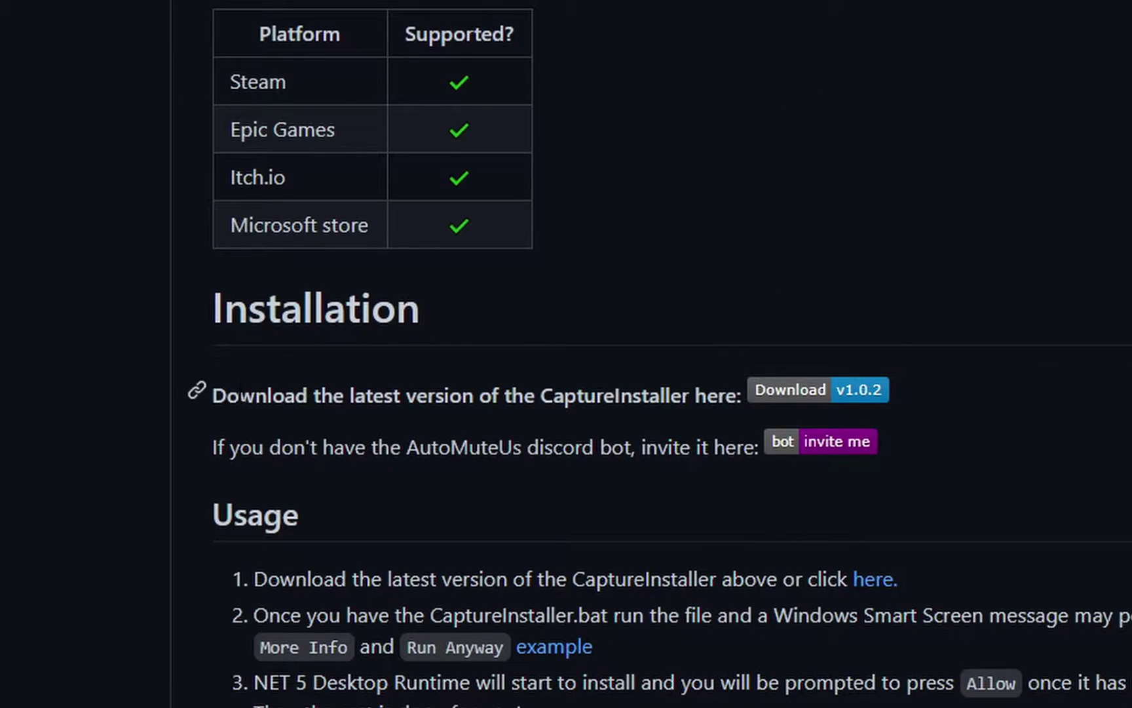
pyautogui.click(816, 396)
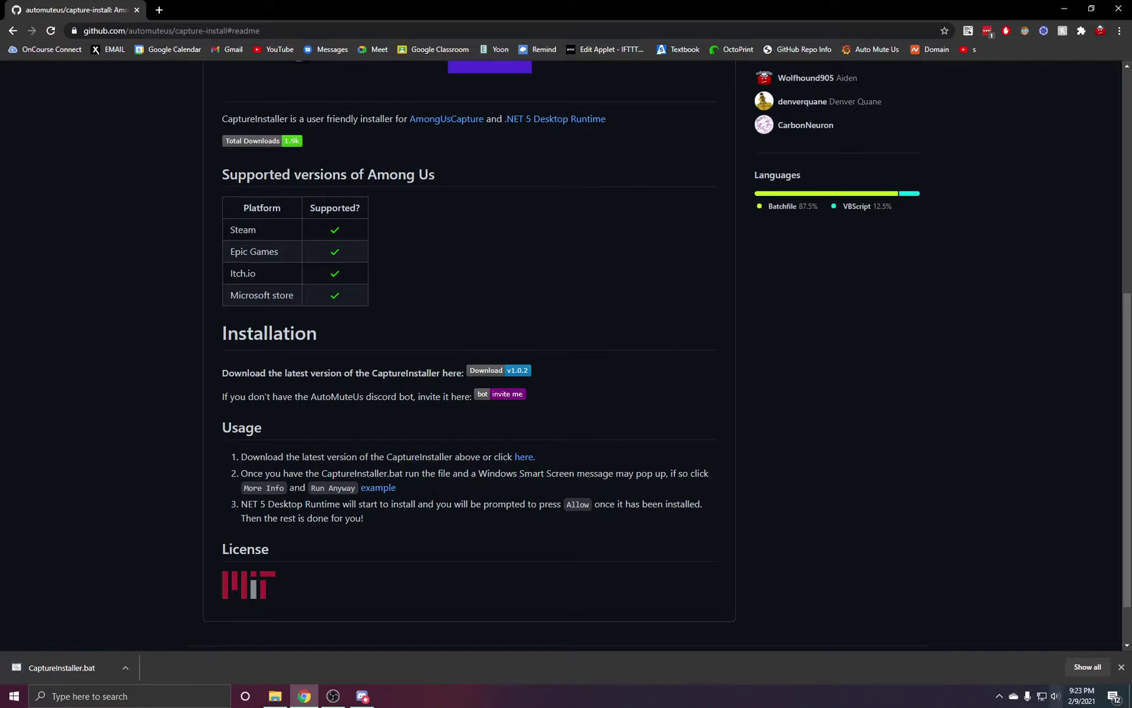
# Run CaptureInstaller.bat from the Downloads folder despite the SmartScreen warning and allow the Microsoft Windows Desktop Runtime 5.0.1 (x64) installation
pyautogui.press('super+d')
pyautogui.click(270, 699)
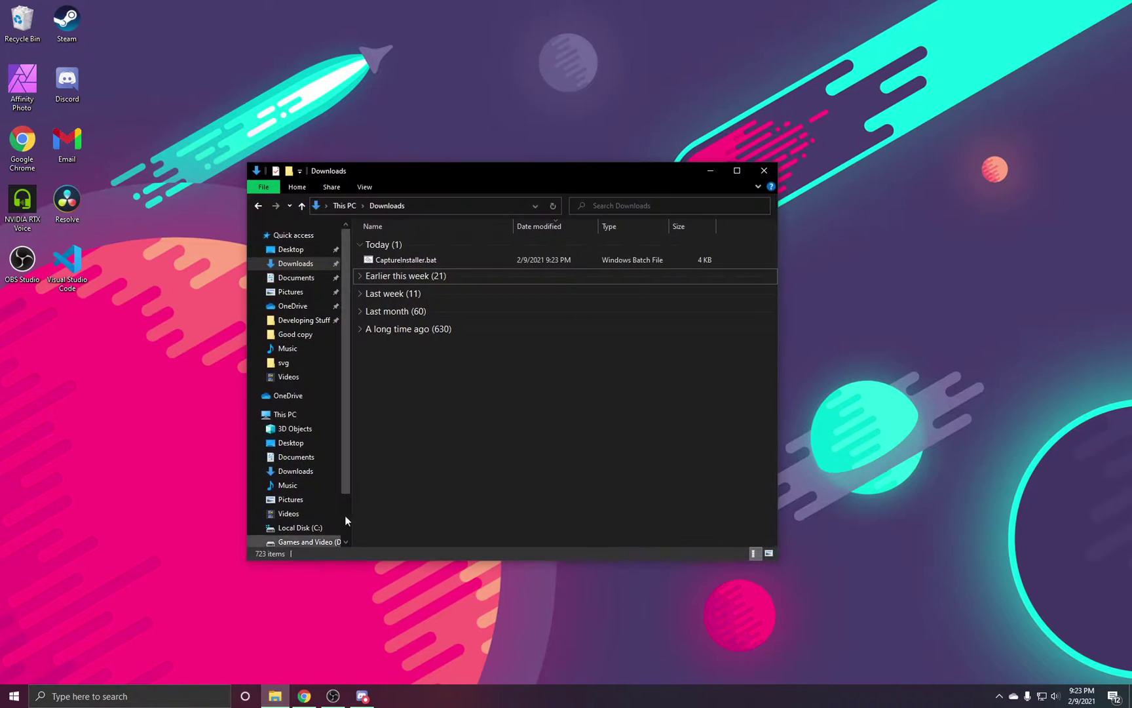
pyautogui.doubleClick(399, 260)
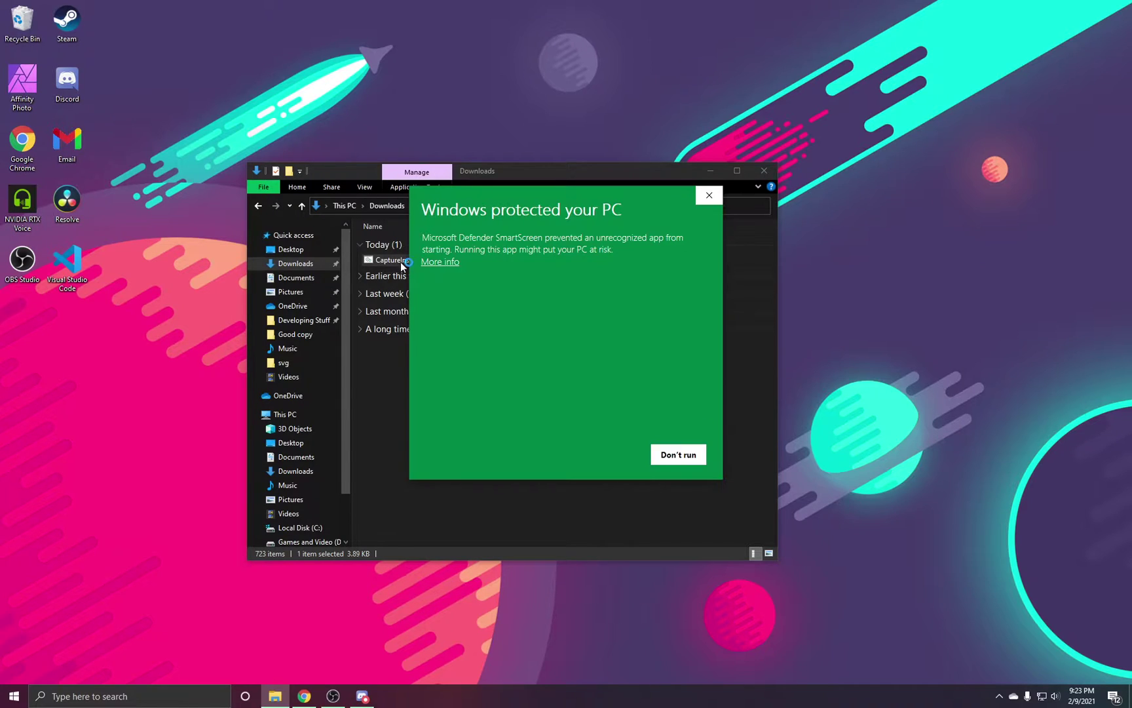
pyautogui.click(444, 262)
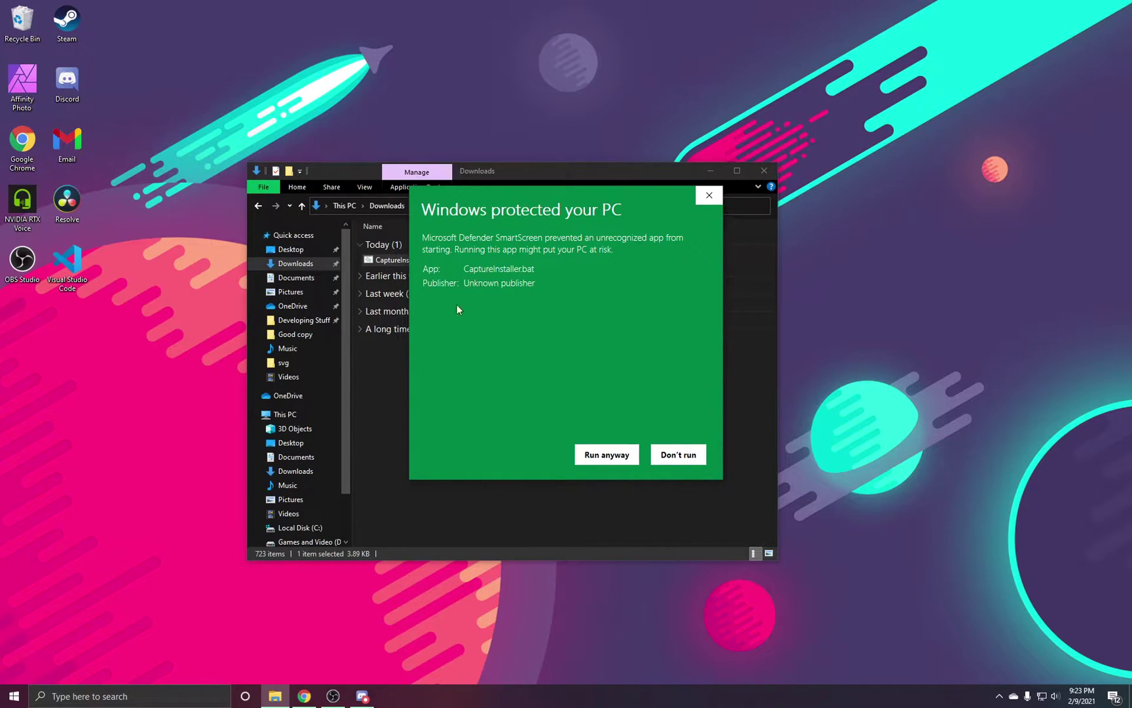
pyautogui.click(607, 455)
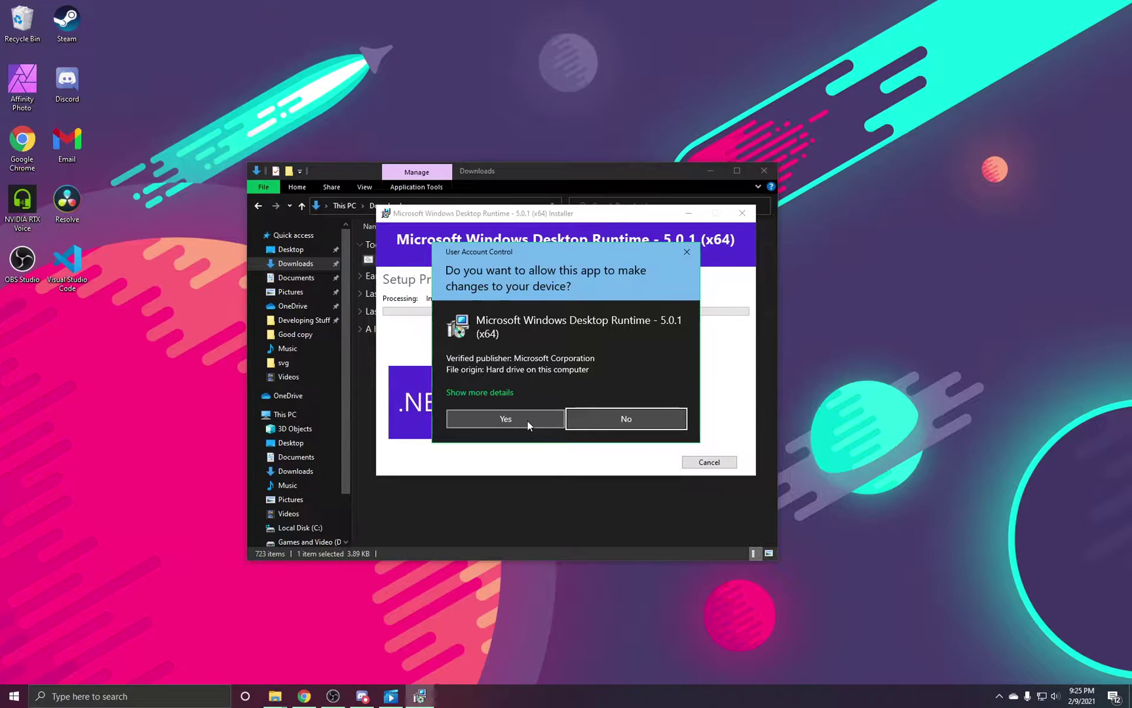
pyautogui.click(505, 419)
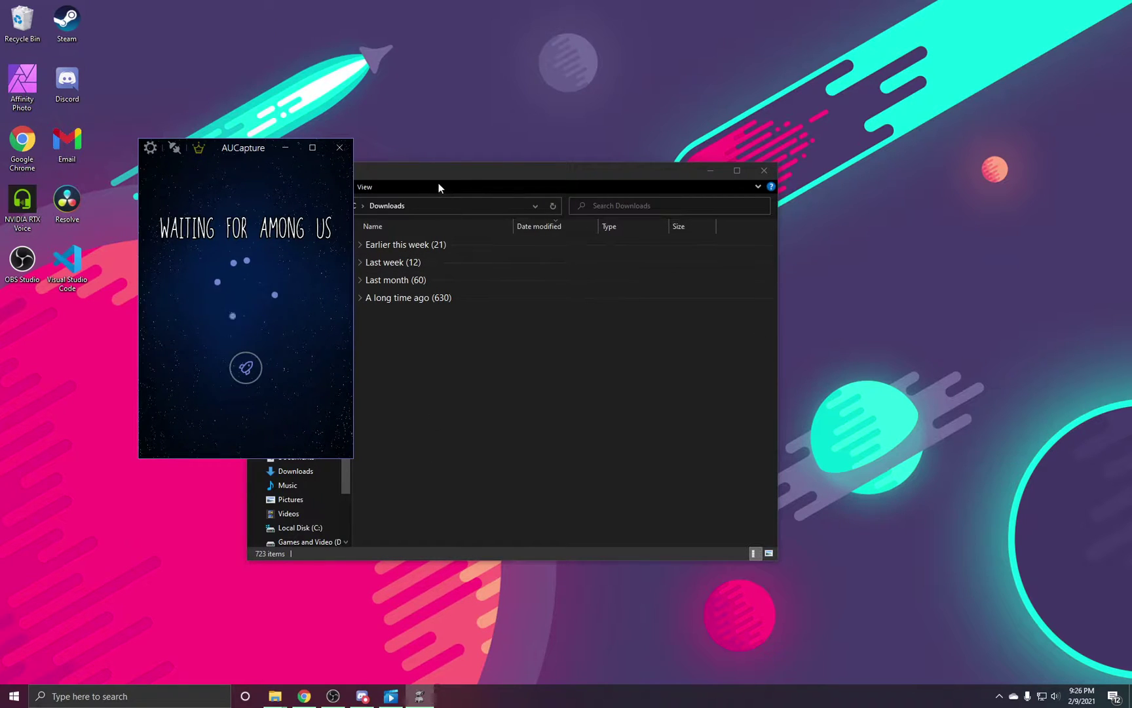
# Move the Downloads window clear of AUCapture and launch Among Us from AUCapture
pyautogui.moveTo(448, 178); pyautogui.dragTo(544, 209)
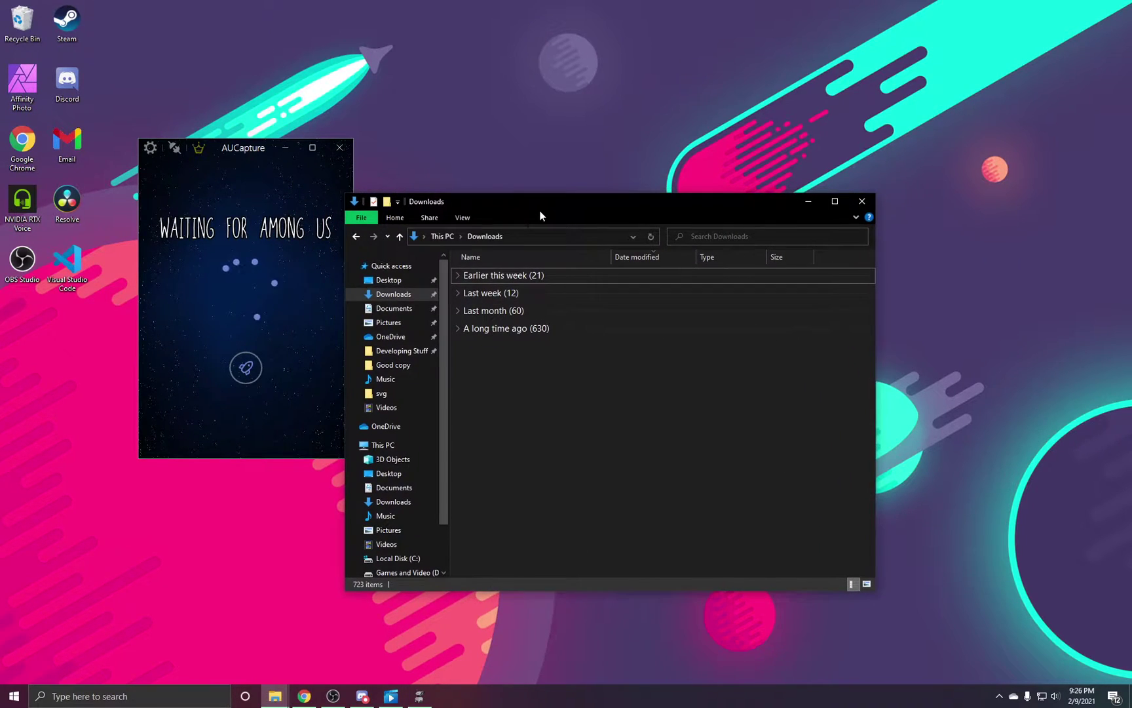
pyautogui.click(302, 292)
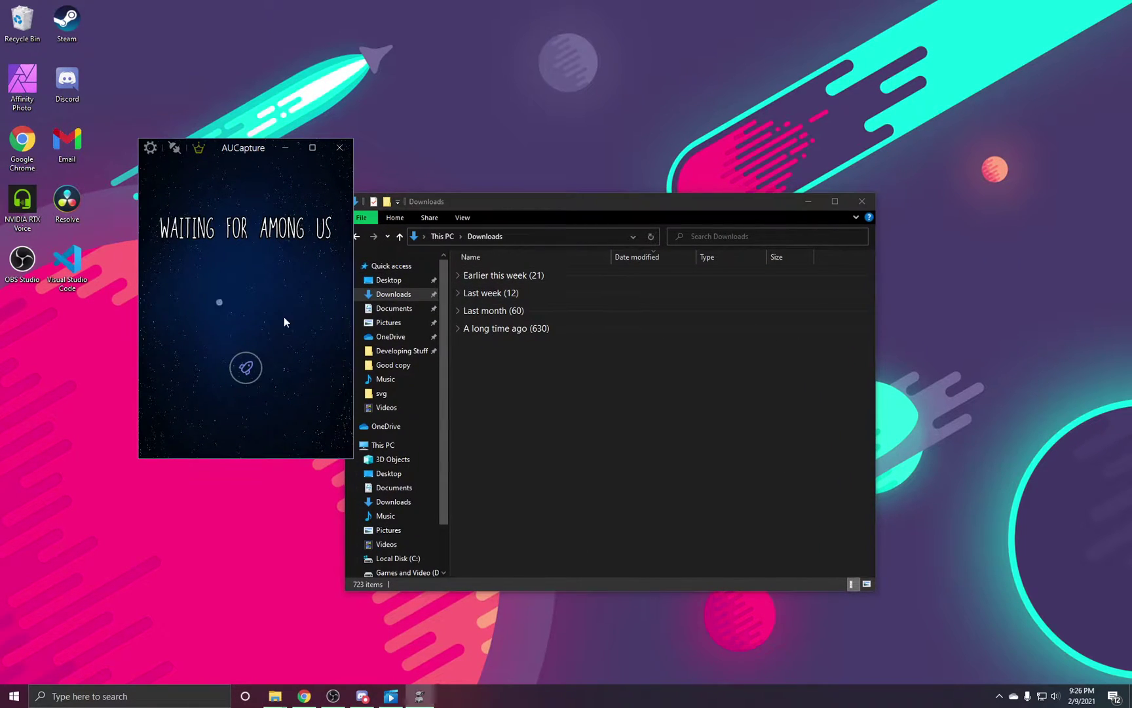
pyautogui.click(246, 368)
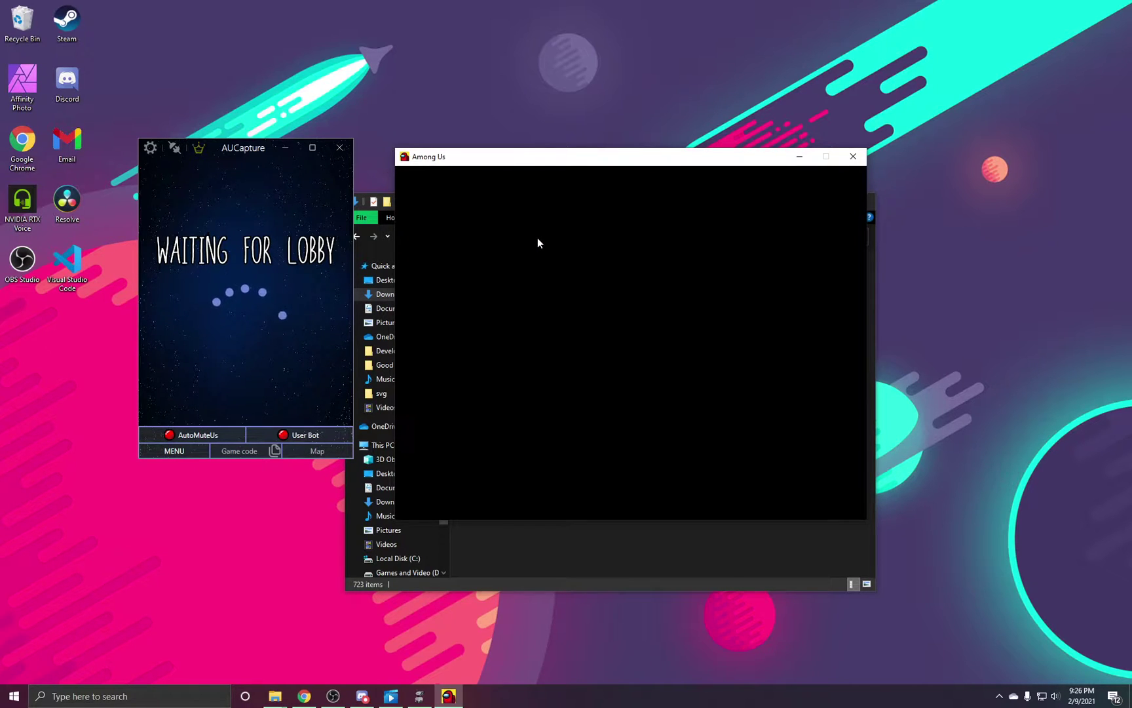
pyautogui.click(469, 211)
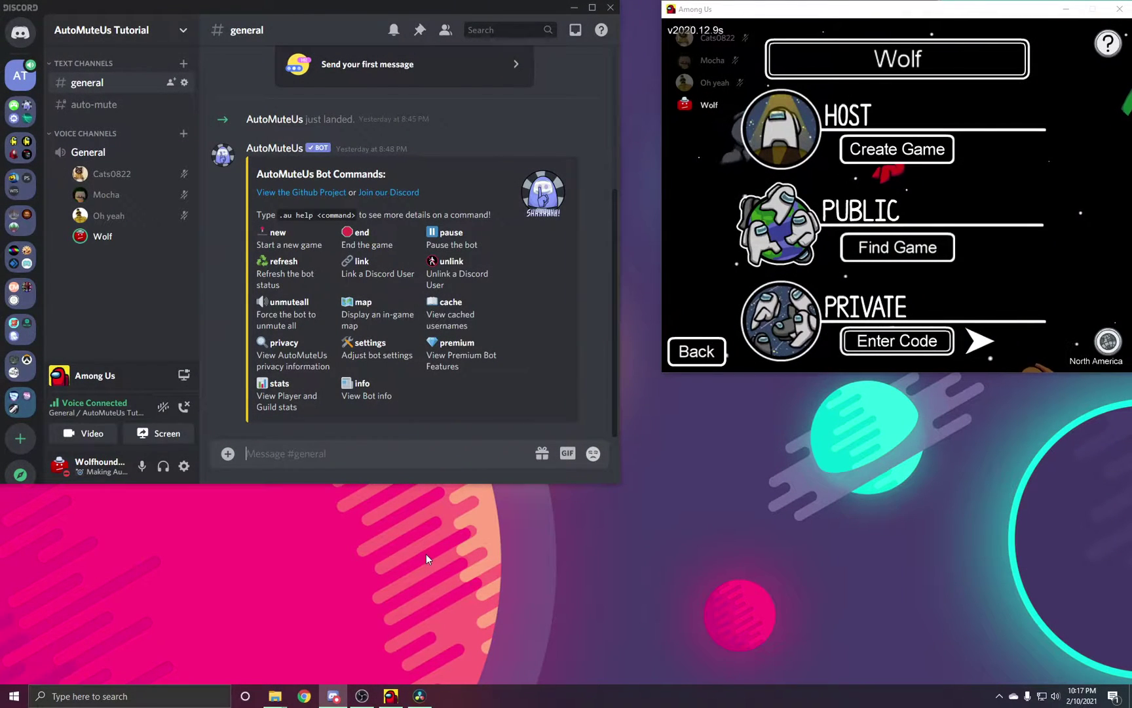
# Send the command ".au new" in the general text channel to start a new bot game
pyautogui.click(368, 452)
pyautogui.write('.')
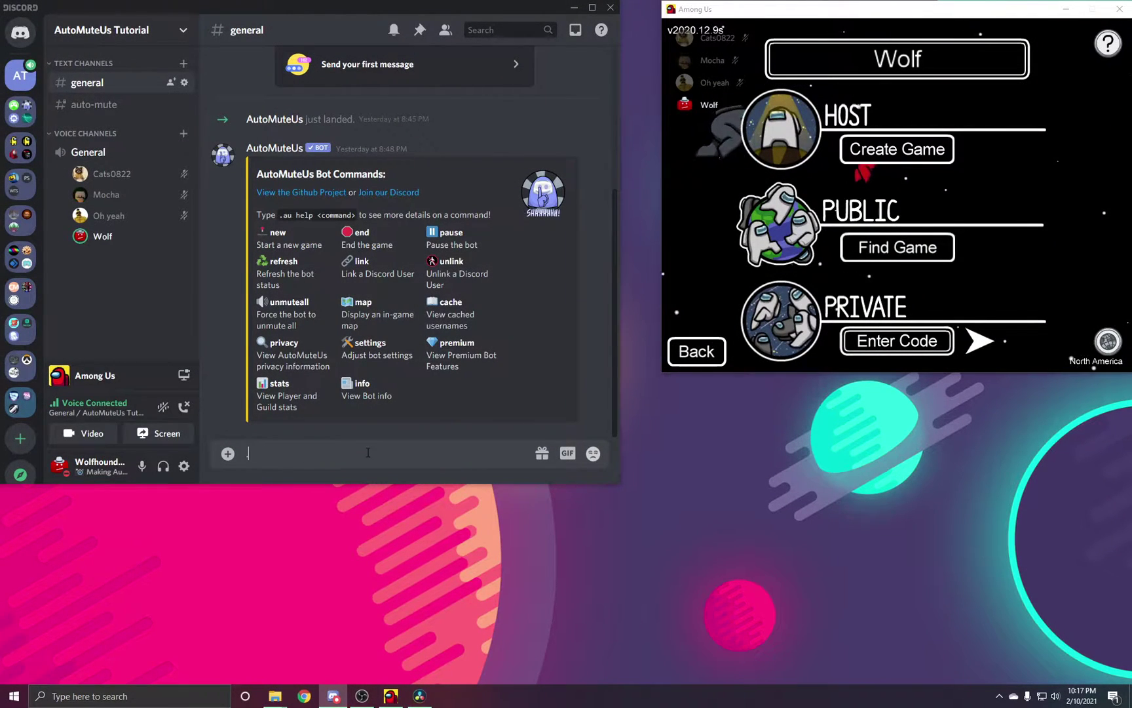
pyautogui.write('au new')
pyautogui.press('Return')
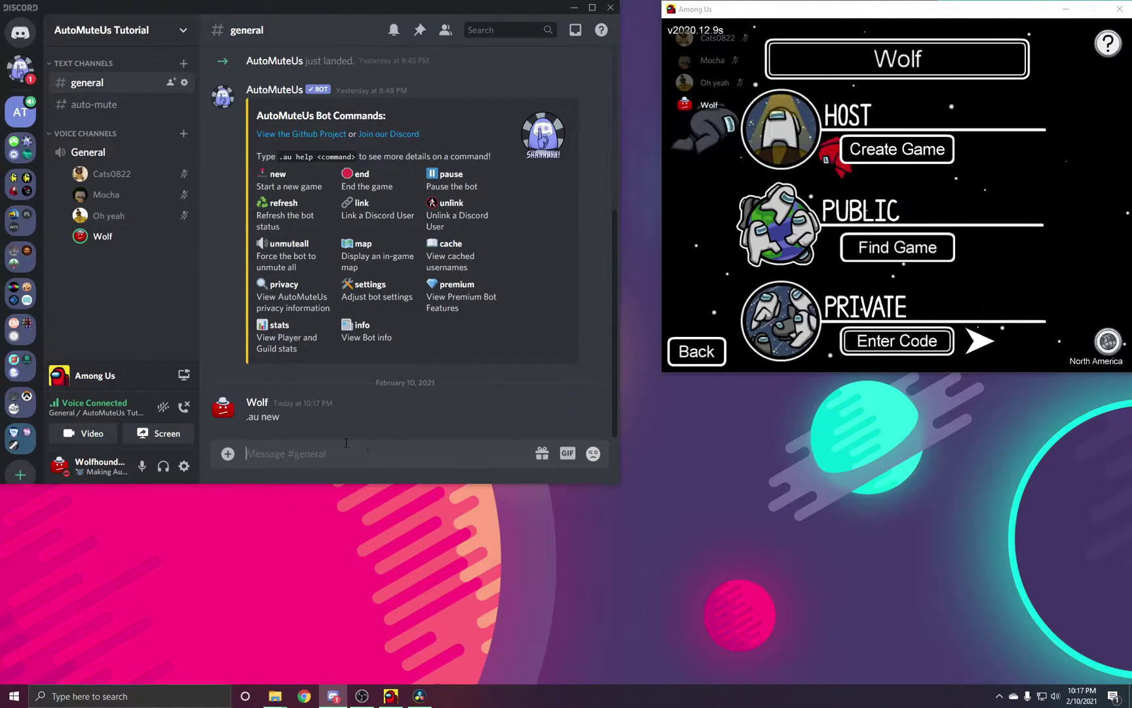
# Open the AutoMuteUs direct message, link the capture through its newest aucapture link, and move AUCapture off Discord
pyautogui.click(24, 78)
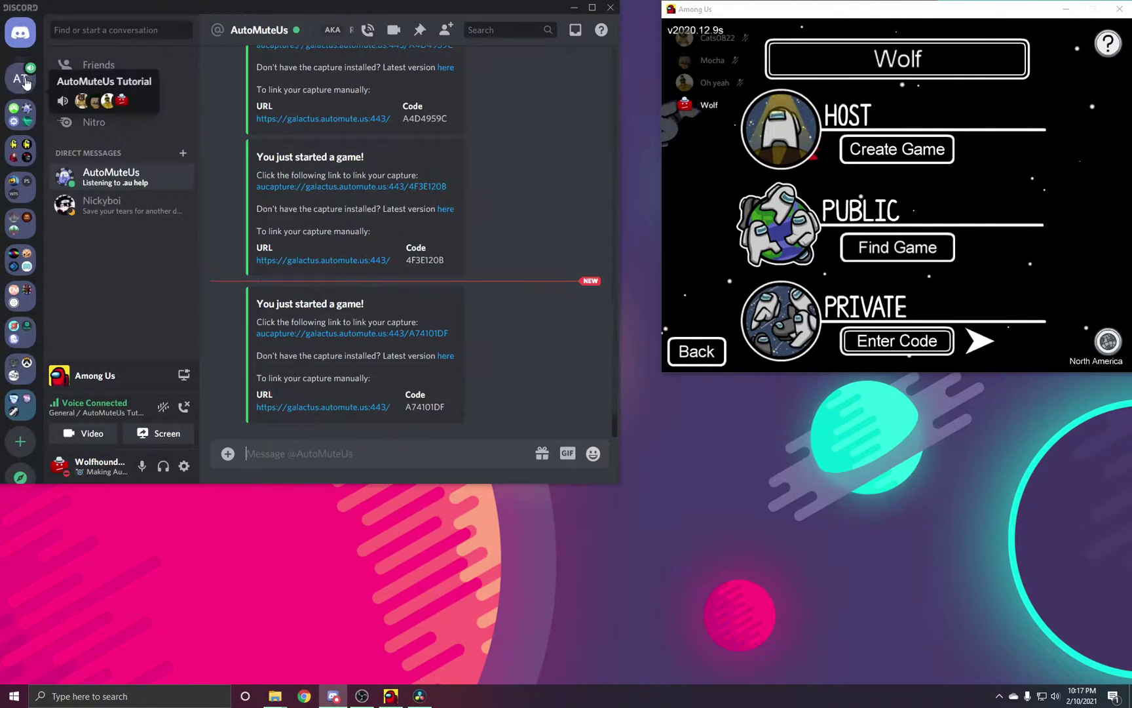
pyautogui.click(341, 334)
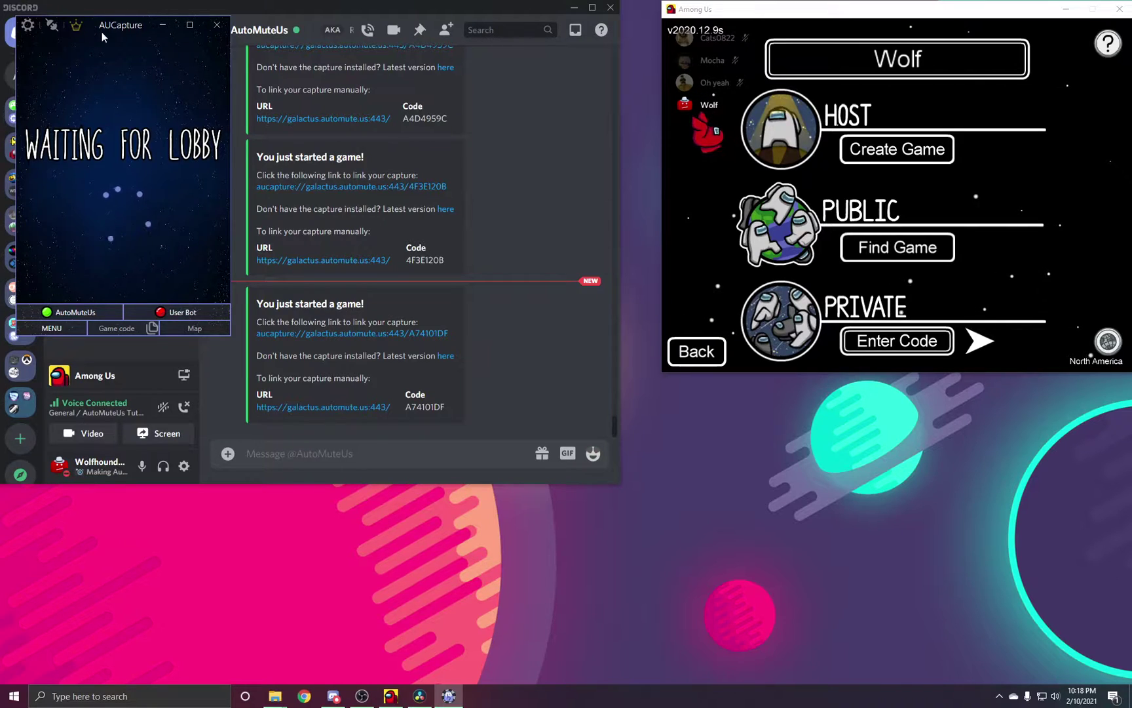
pyautogui.moveTo(103, 38); pyautogui.dragTo(795, 308)
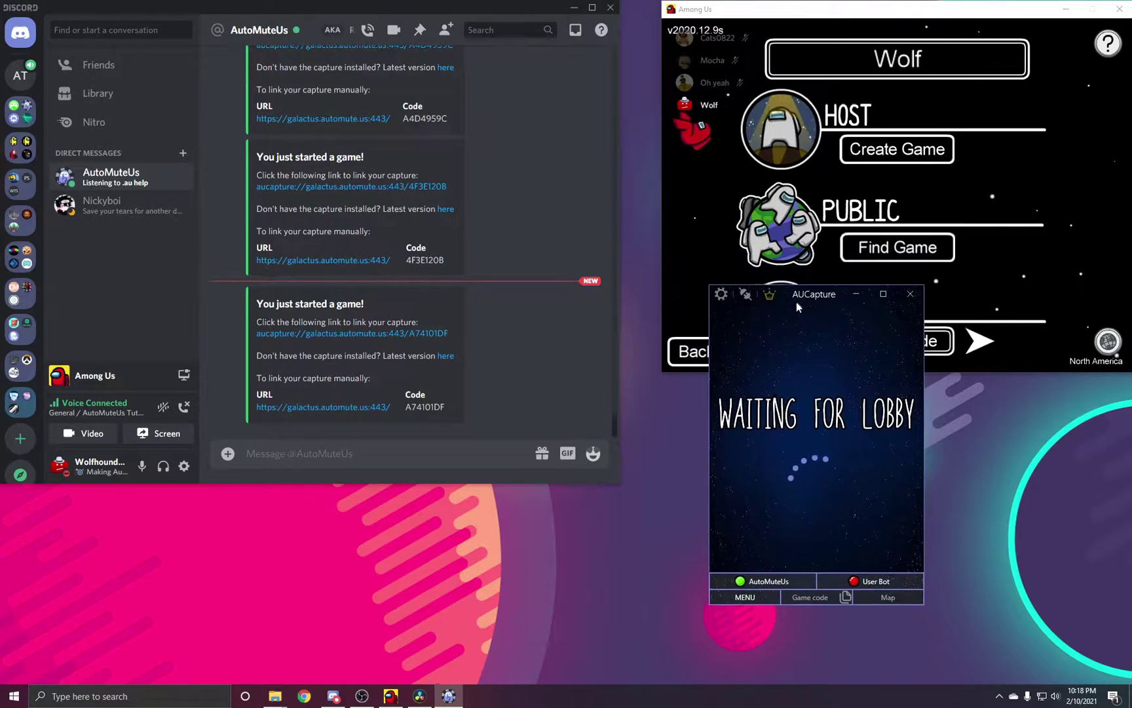
# Return to the AutoMuteUs Tutorial server and host an Among Us game on The Skeld with 1 impostor and 10 max players
pyautogui.click(22, 78)
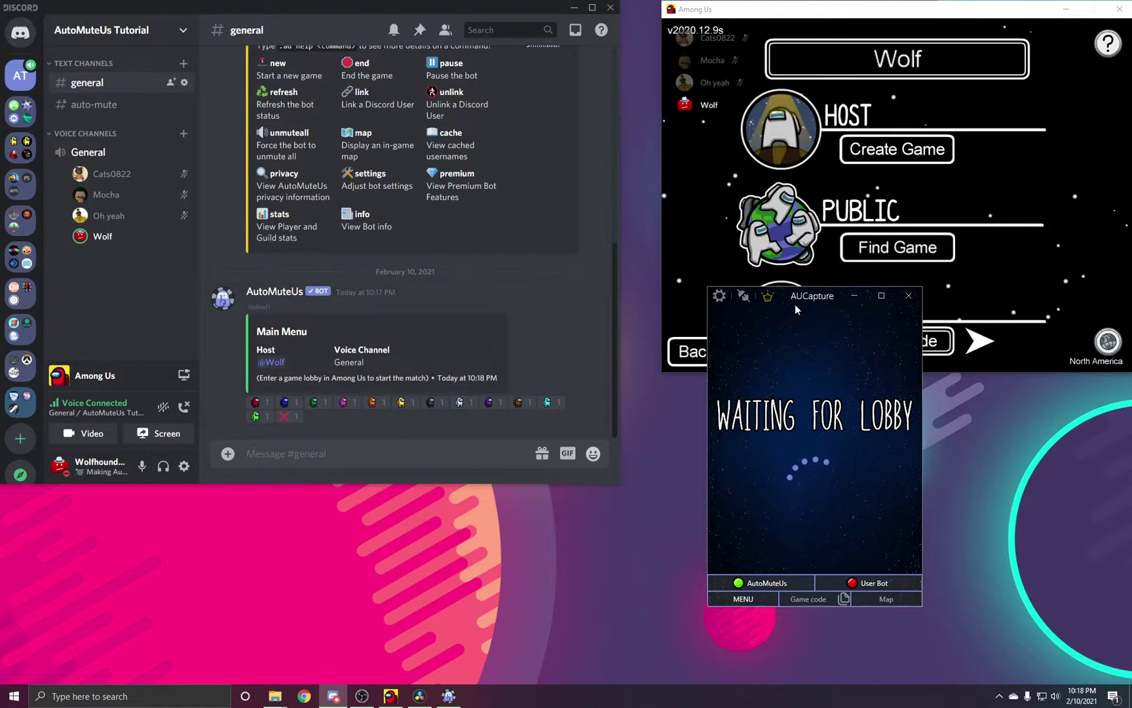
pyautogui.moveTo(795, 304); pyautogui.dragTo(540, 342)
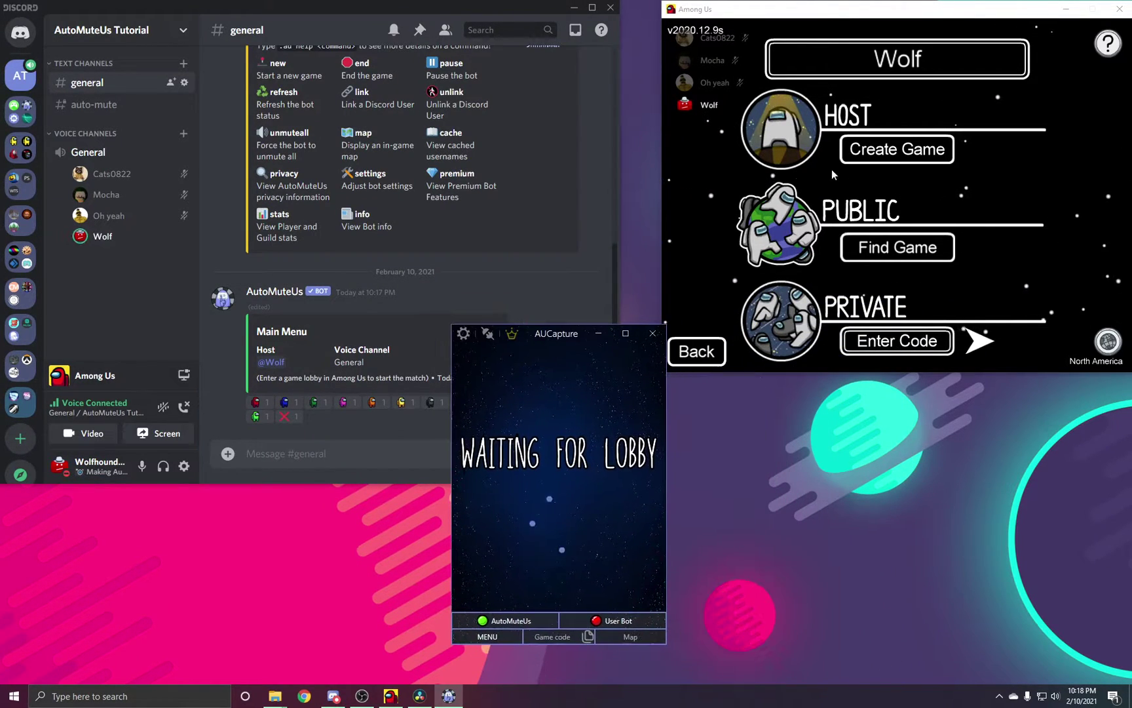
pyautogui.click(848, 156)
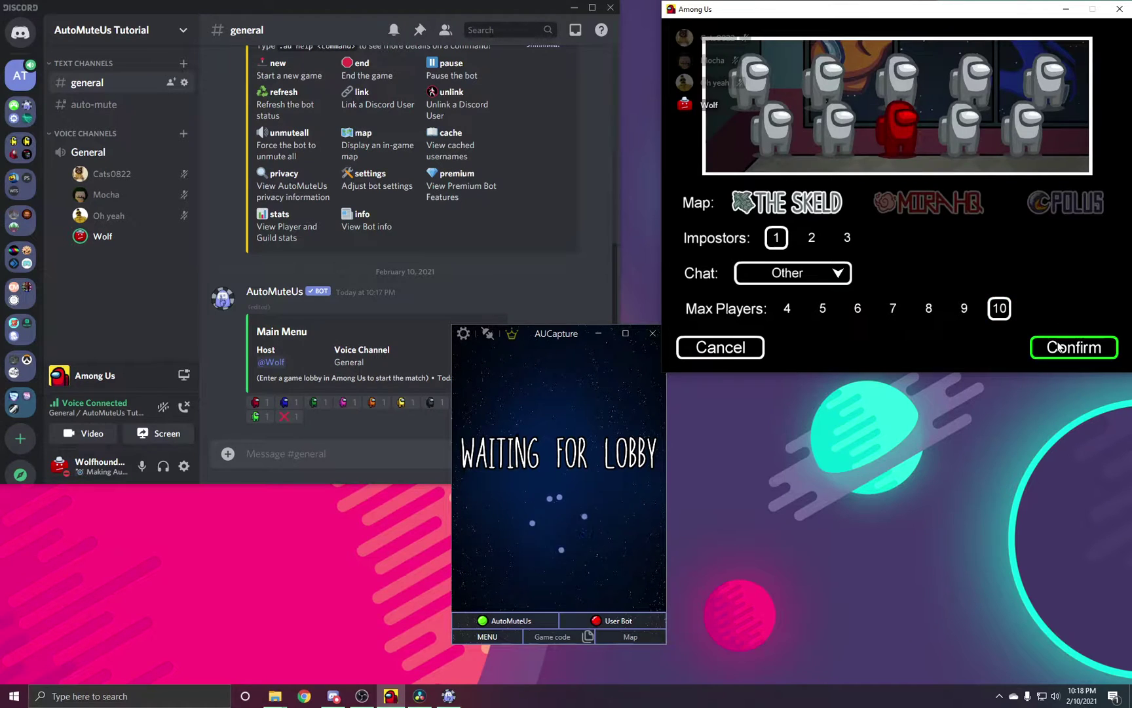
pyautogui.click(1059, 346)
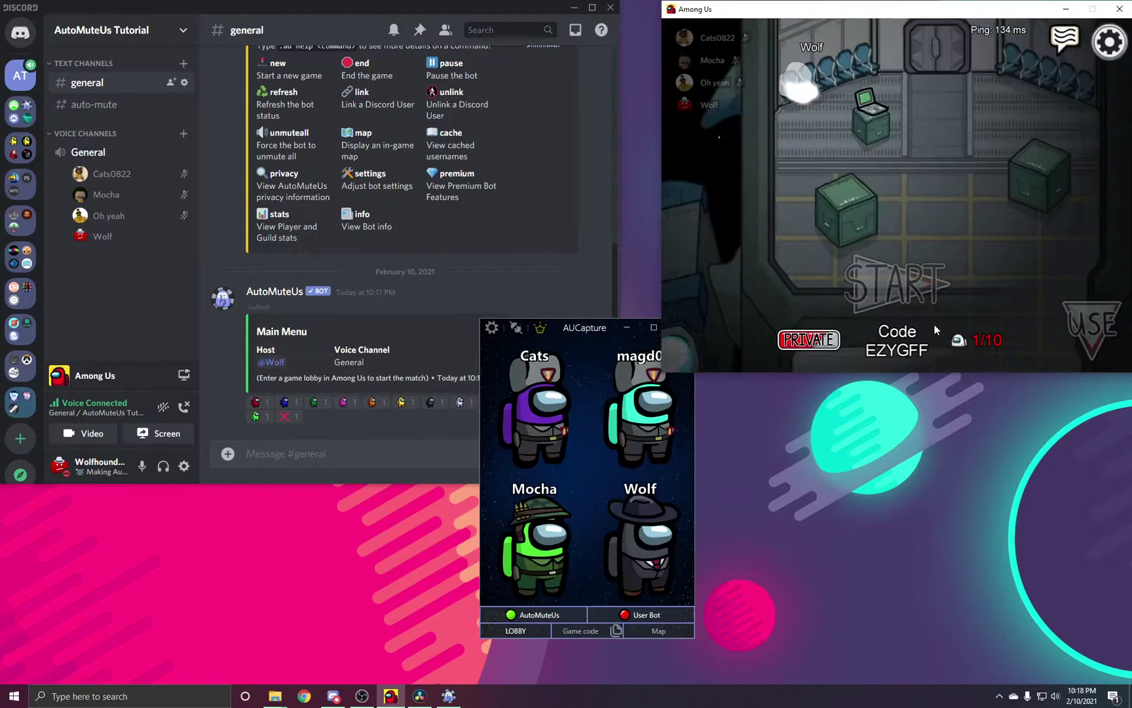
# Move AUCapture clear of the Discord lobby message and walk the crewmate around the game lobby
pyautogui.moveTo(531, 327); pyautogui.dragTo(730, 336)
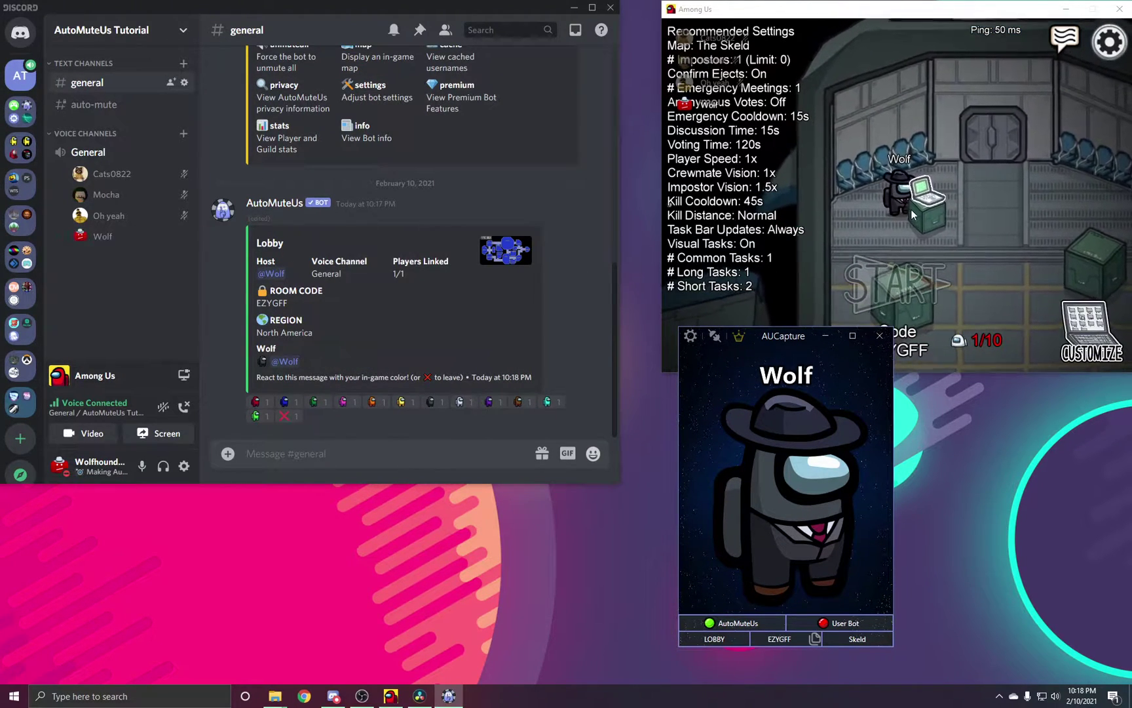
pyautogui.click(968, 158)
pyautogui.moveTo(967, 156); pyautogui.dragTo(834, 249)
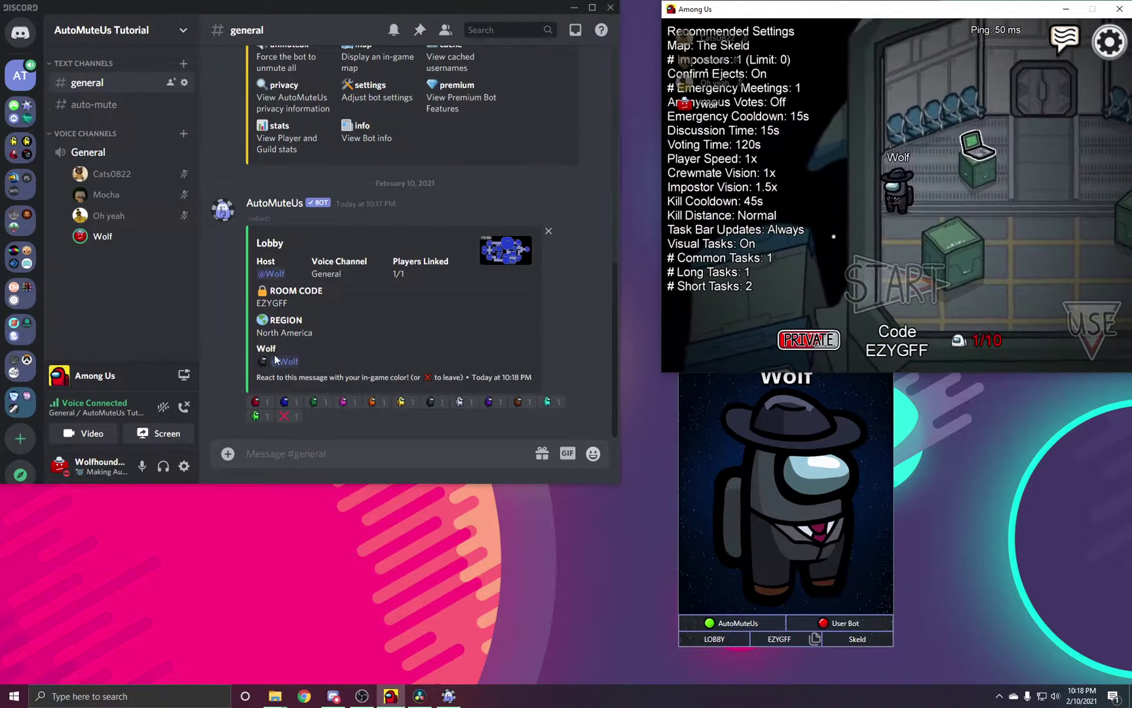
pyautogui.press('d')
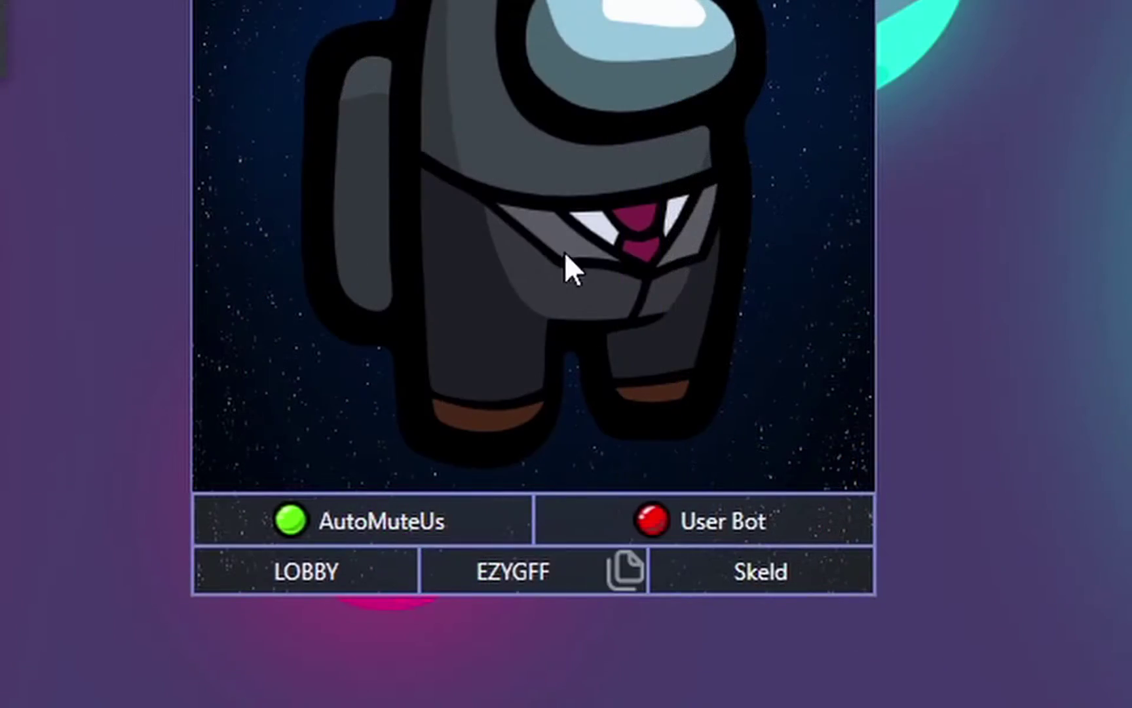
# Copy the room code from AUCapture and send it in the general channel
pyautogui.click(633, 571)
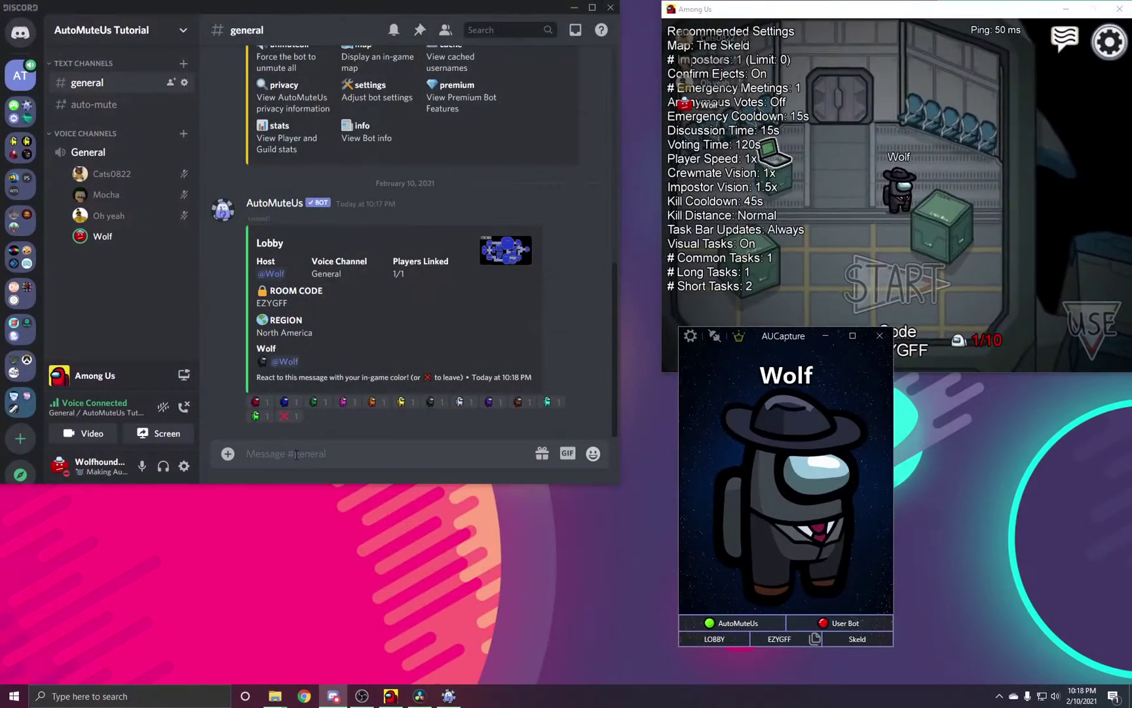
pyautogui.click(296, 455)
pyautogui.hotkey('ctrl', 'v')
pyautogui.press('Return')
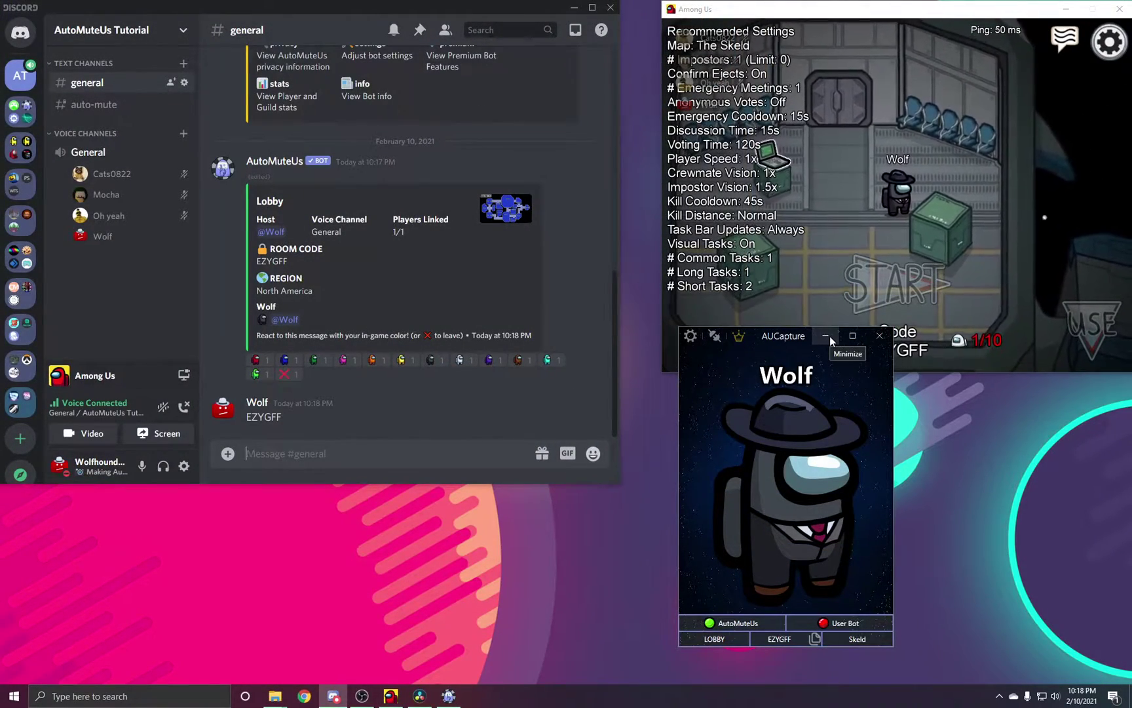
# Switch back to Among Us and walk the crewmate toward the middle of the lobby
pyautogui.click(826, 231)
pyautogui.press('a')
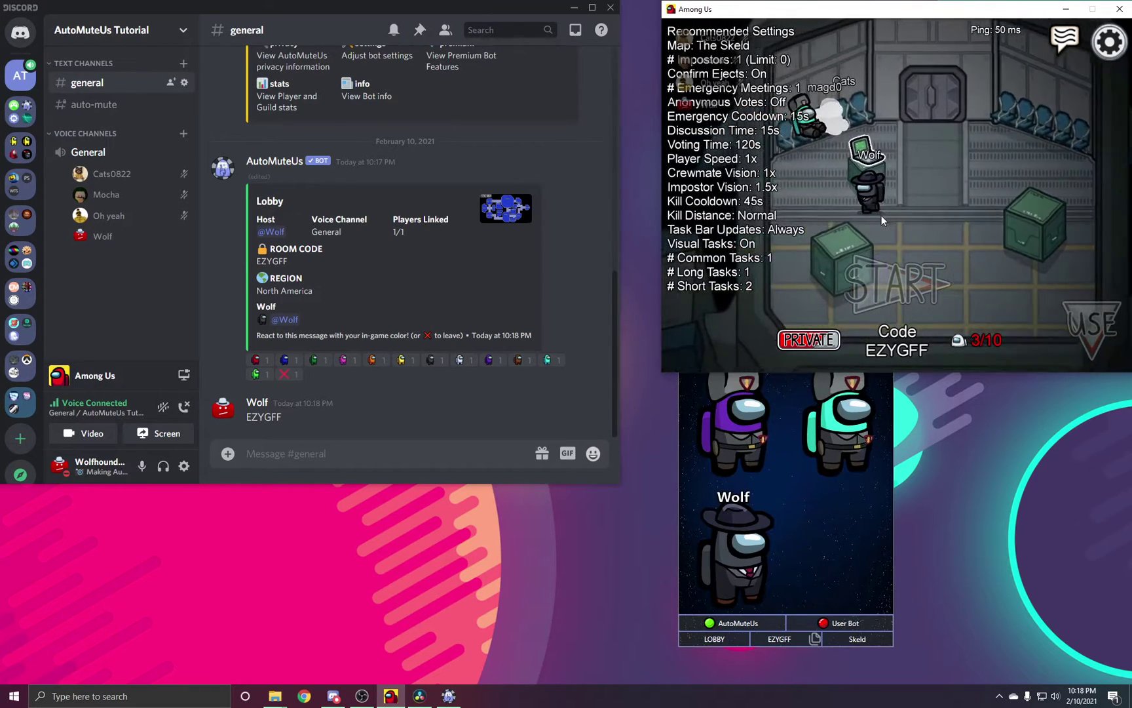
# Walk the crewmate back and forth around the laptop in the game lobby
pyautogui.press('w')
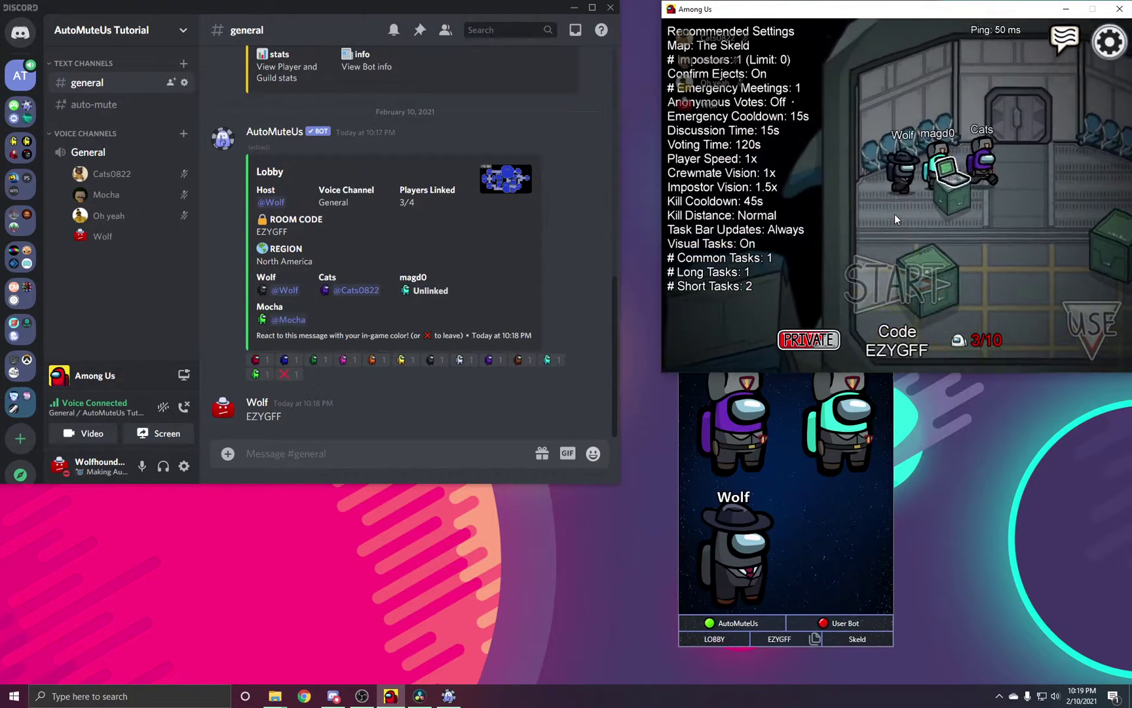
pyautogui.press('s')
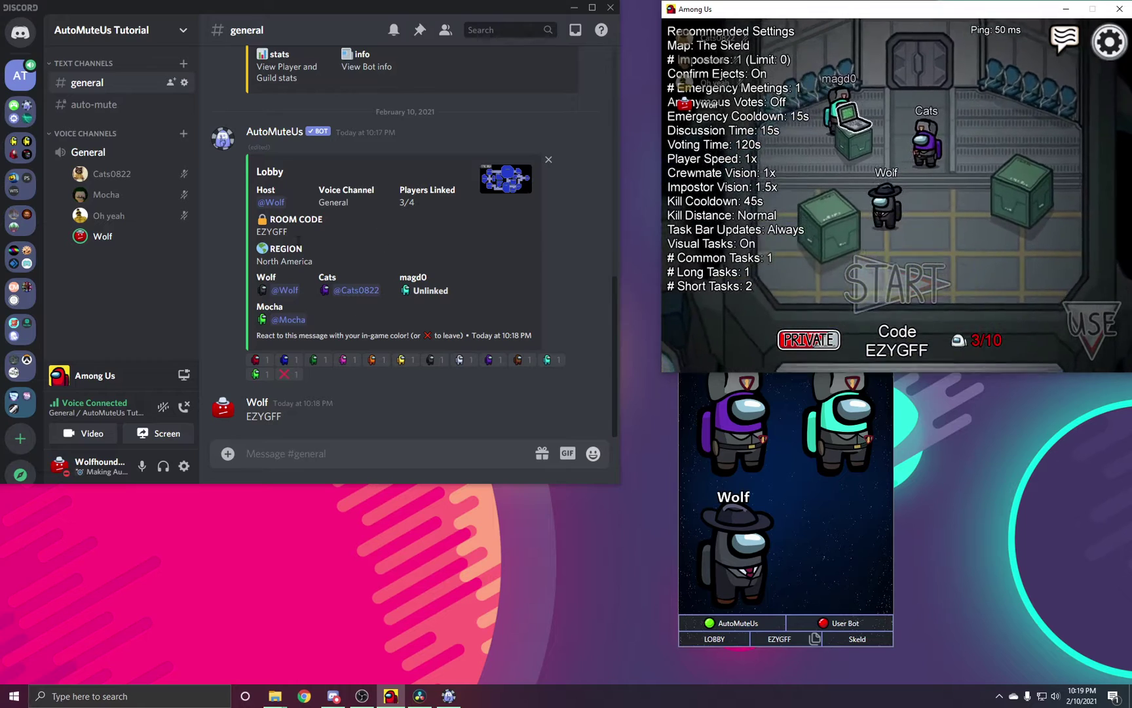
pyautogui.press('w')
pyautogui.press('a')
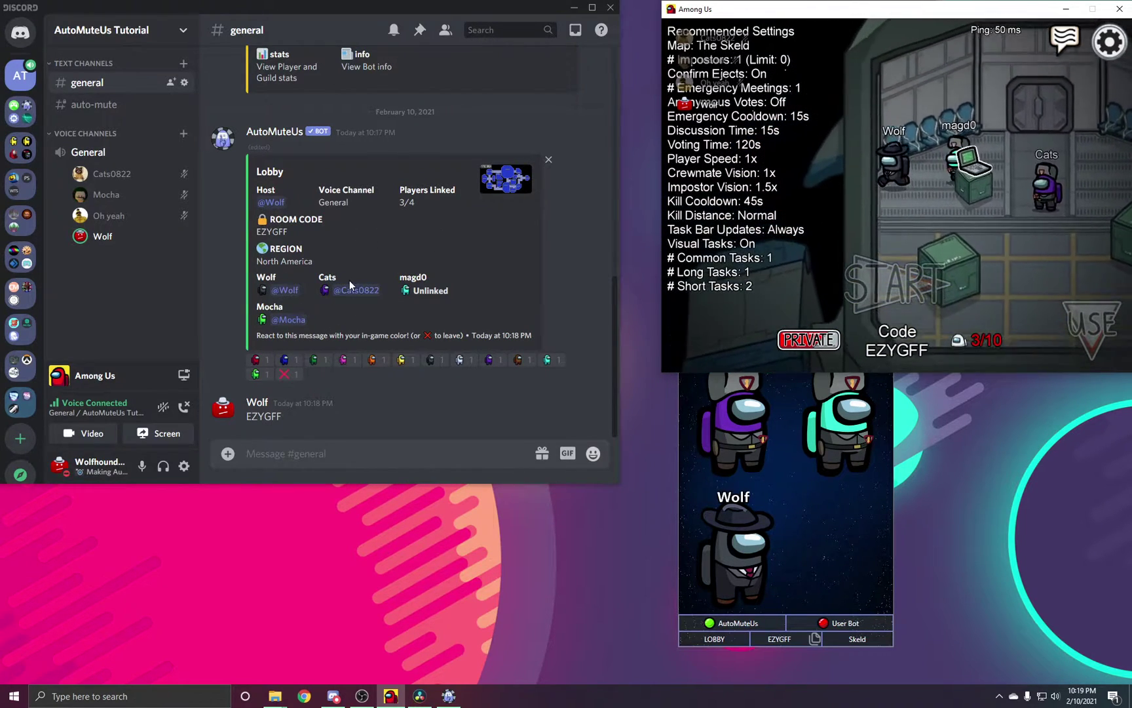
# Check the profiles of the linked players mentioned in the bot's Lobby message and close the last profile
pyautogui.click(352, 292)
pyautogui.click(285, 290)
pyautogui.click(289, 319)
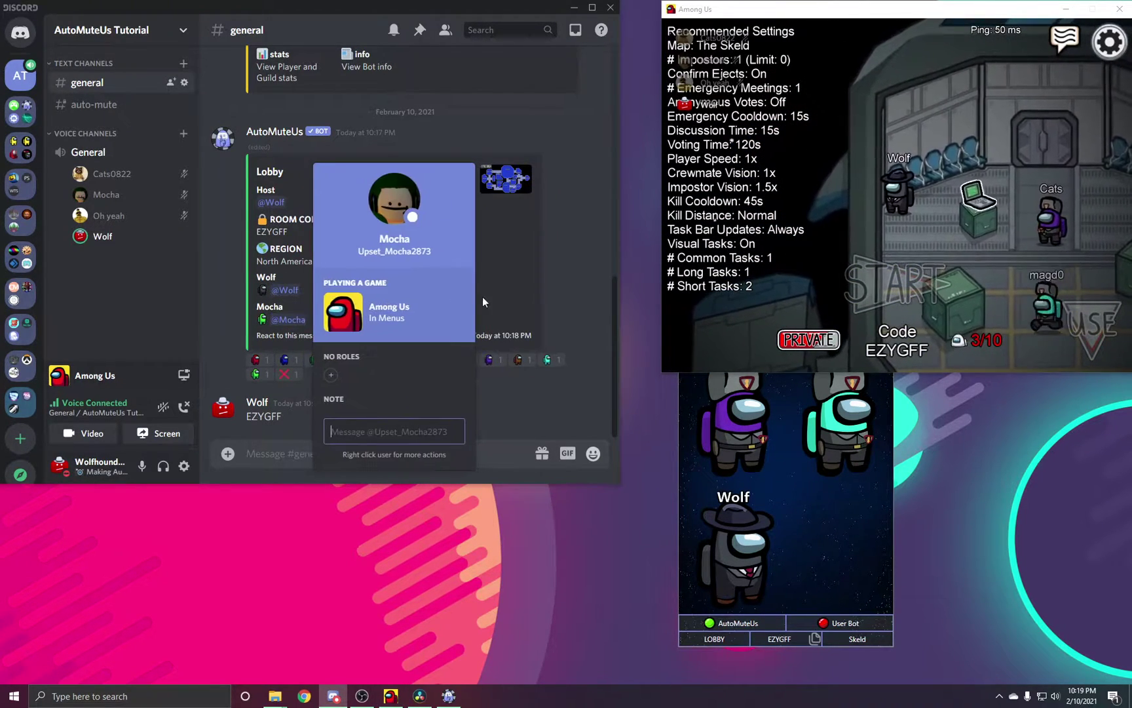
pyautogui.click(433, 302)
# Walk the crewmate past the laptop toward the other players in the middle of the game lobby
pyautogui.press('d')
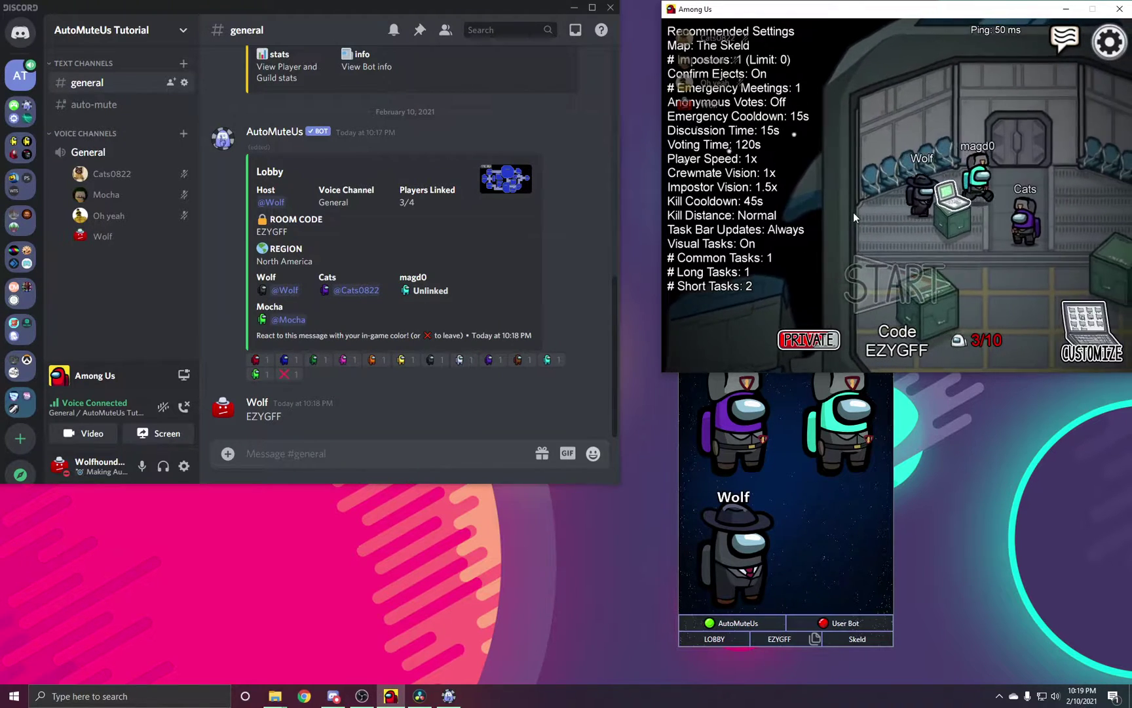
pyautogui.press('d')
pyautogui.press('s')
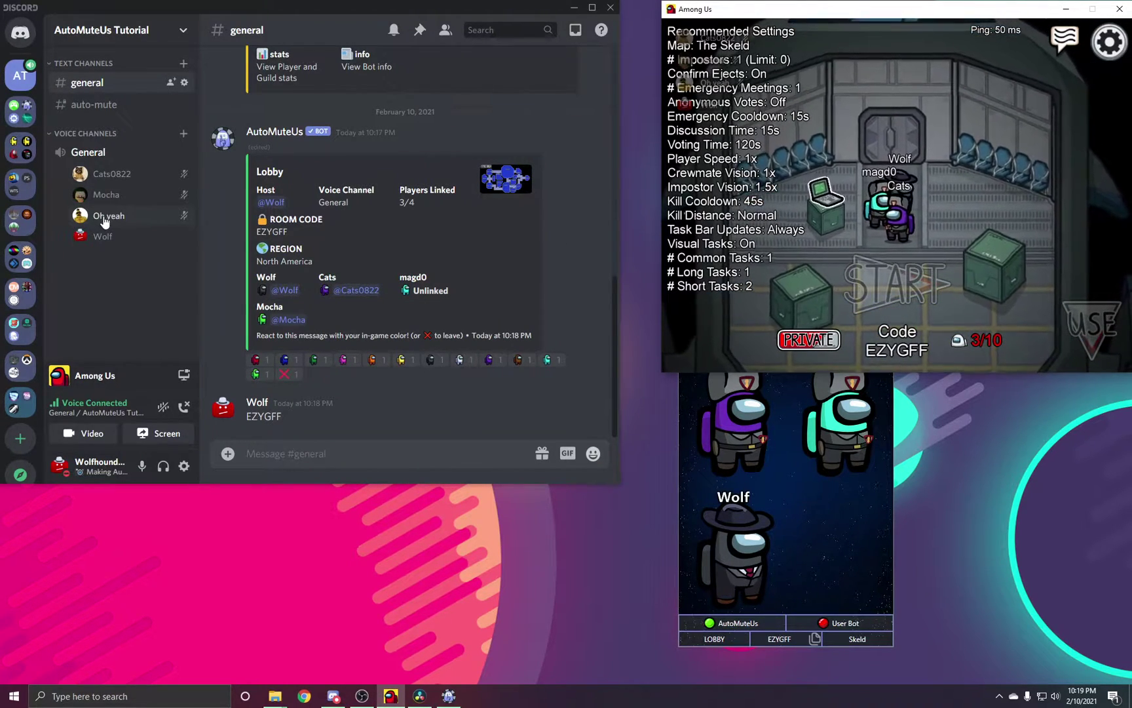
pyautogui.press('a')
pyautogui.press('s')
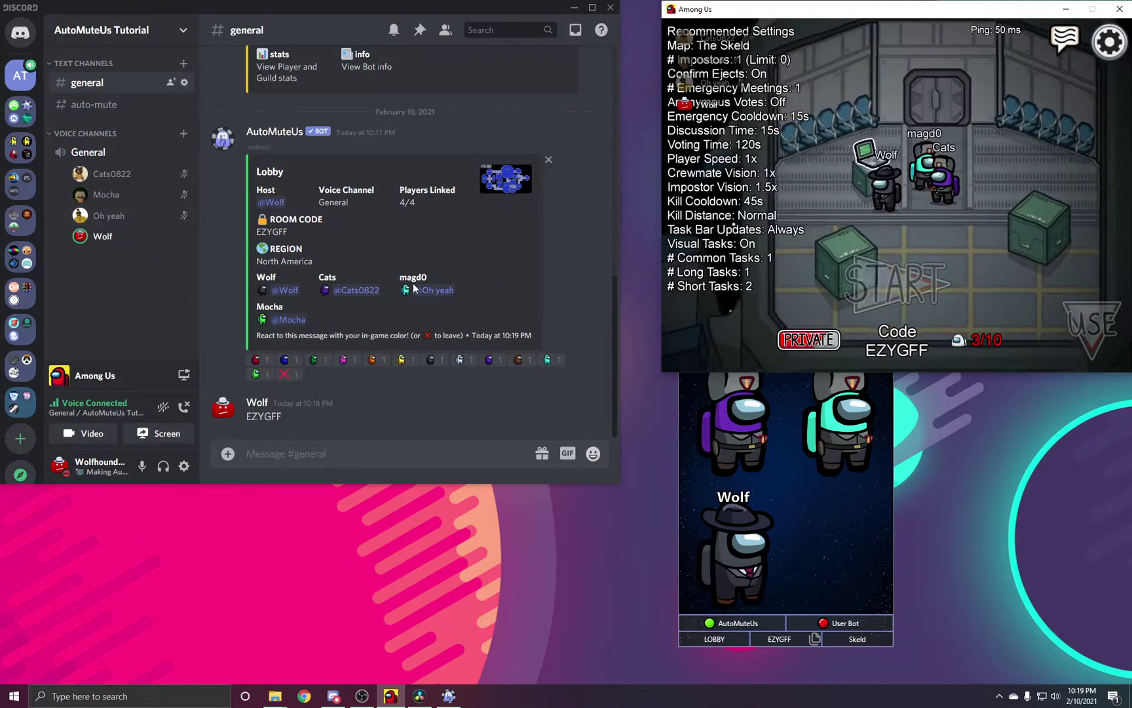
# Link the host by reacting to the Lobby message with the black crewmate, and start the Among Us match
pyautogui.moveTo(313, 375)
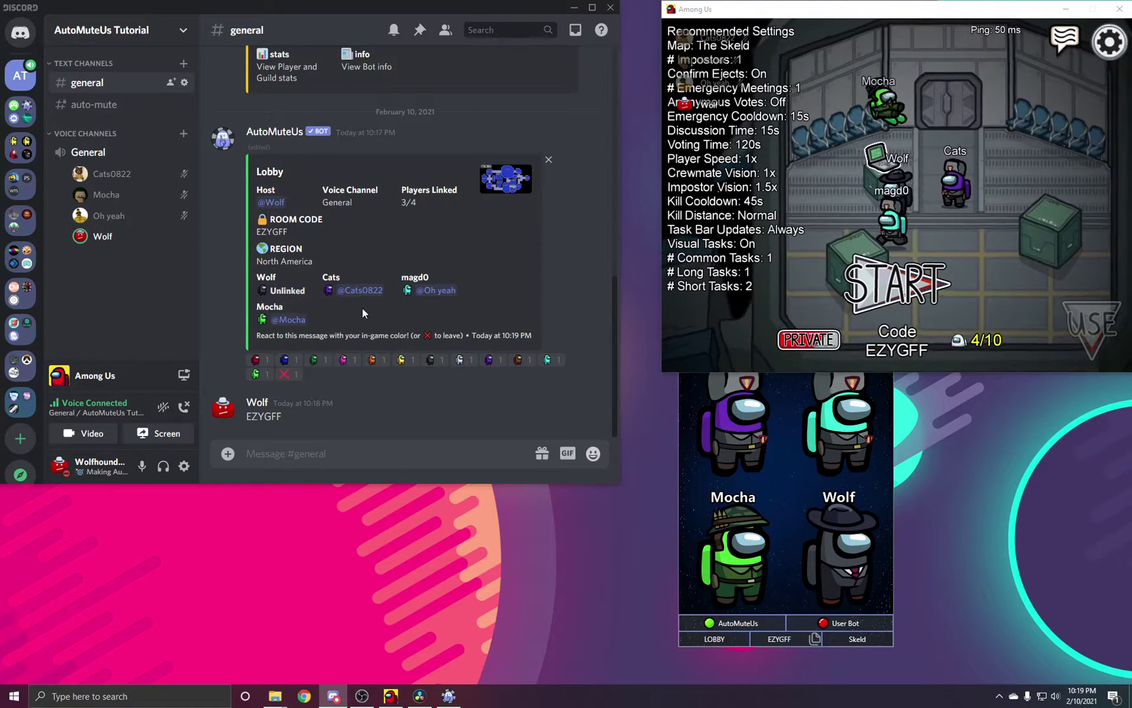
pyautogui.click(430, 360)
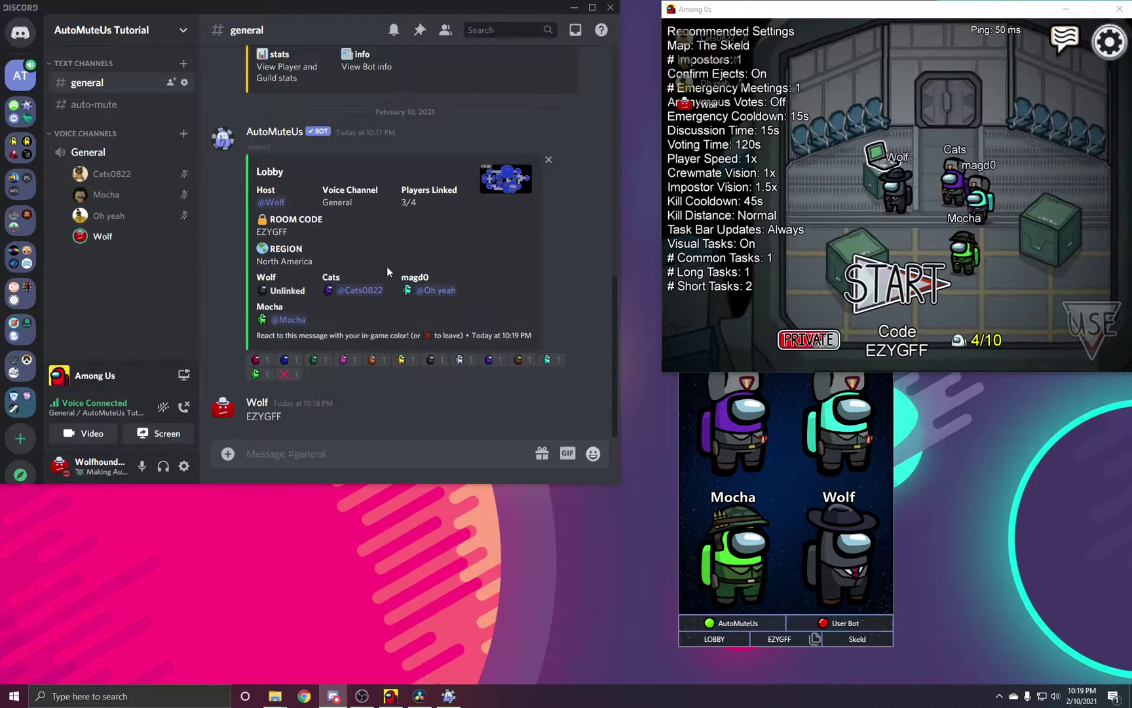
pyautogui.click(912, 164)
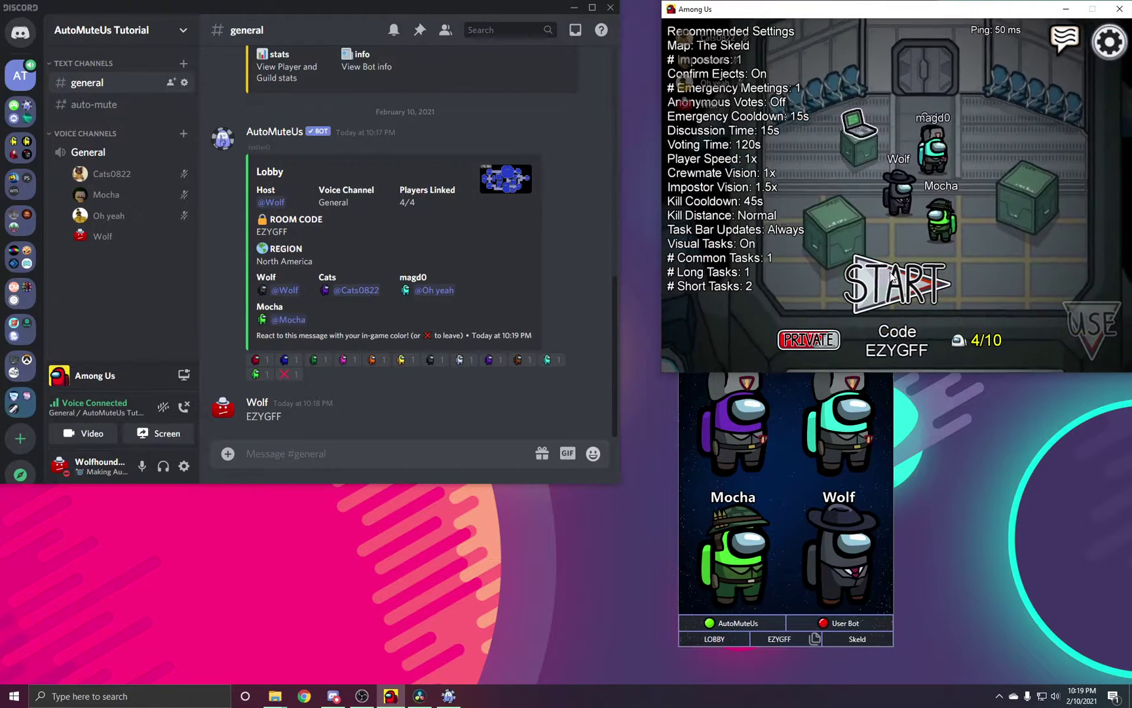
pyautogui.click(893, 279)
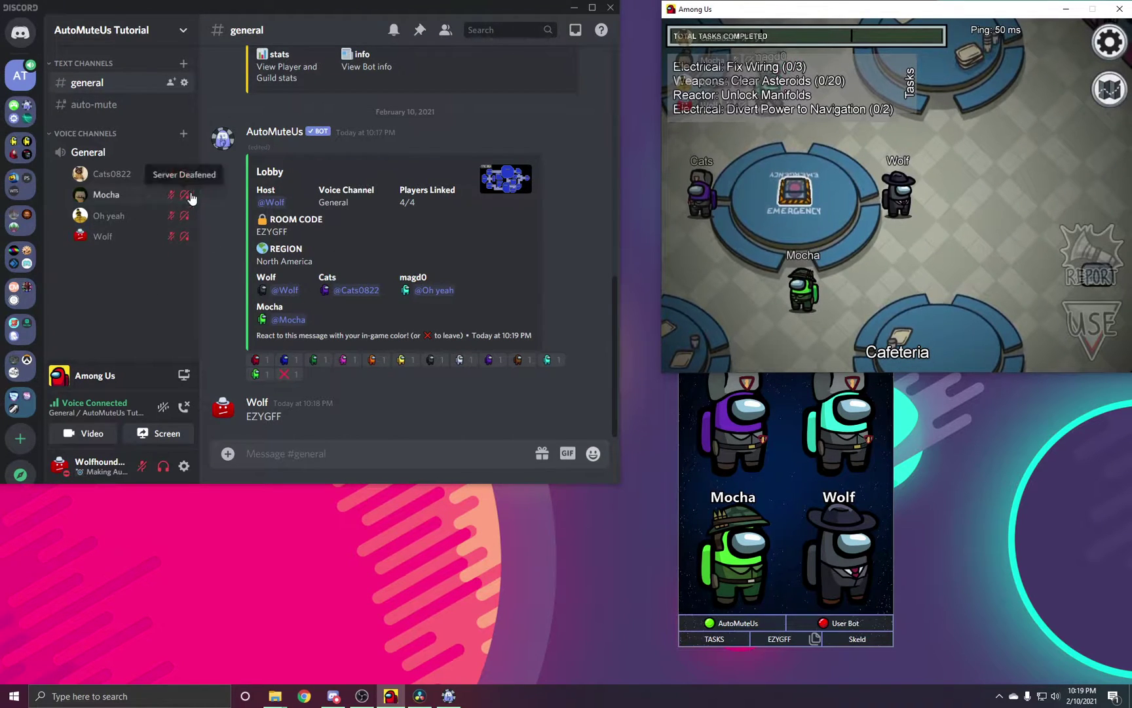
# Walk the crewmate around the Cafeteria tables during the tasks phase
pyautogui.press('s')
pyautogui.press('a')
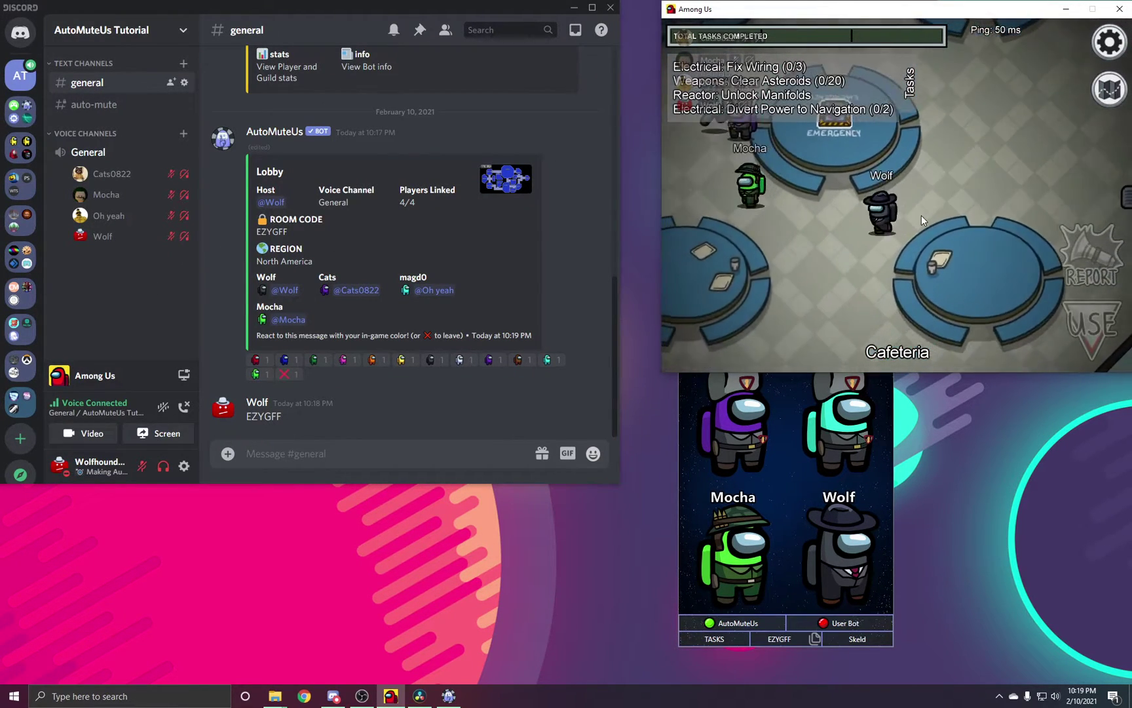
pyautogui.press('w')
pyautogui.press('a')
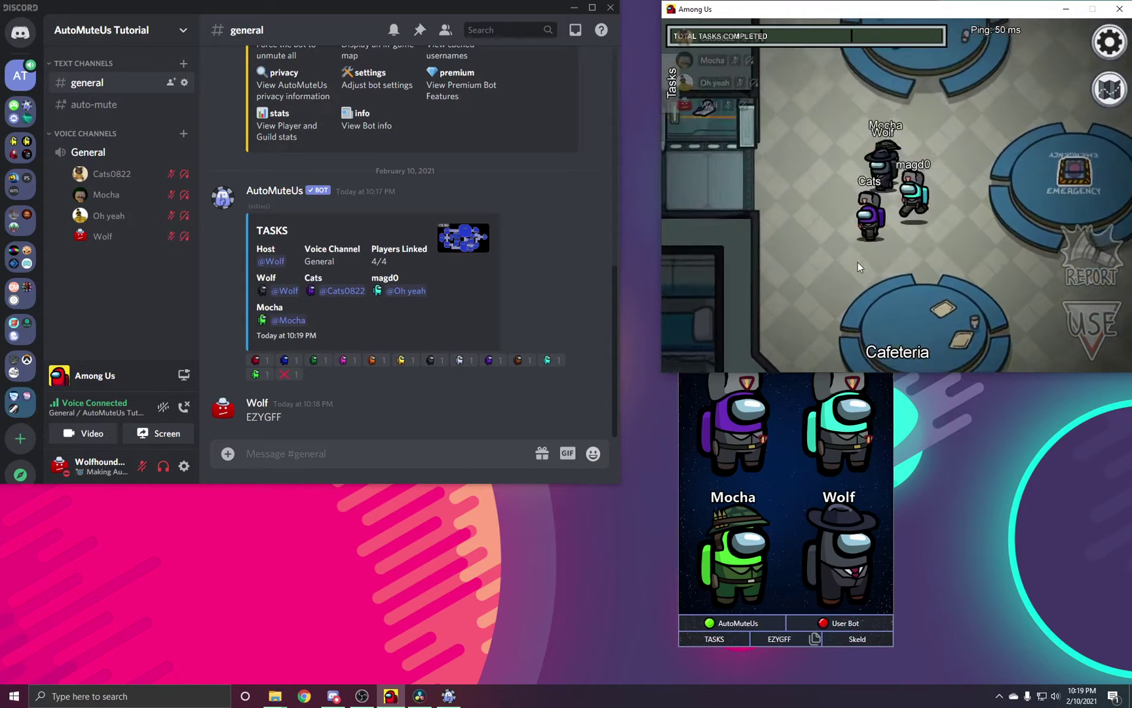
pyautogui.press('s')
pyautogui.press('d')
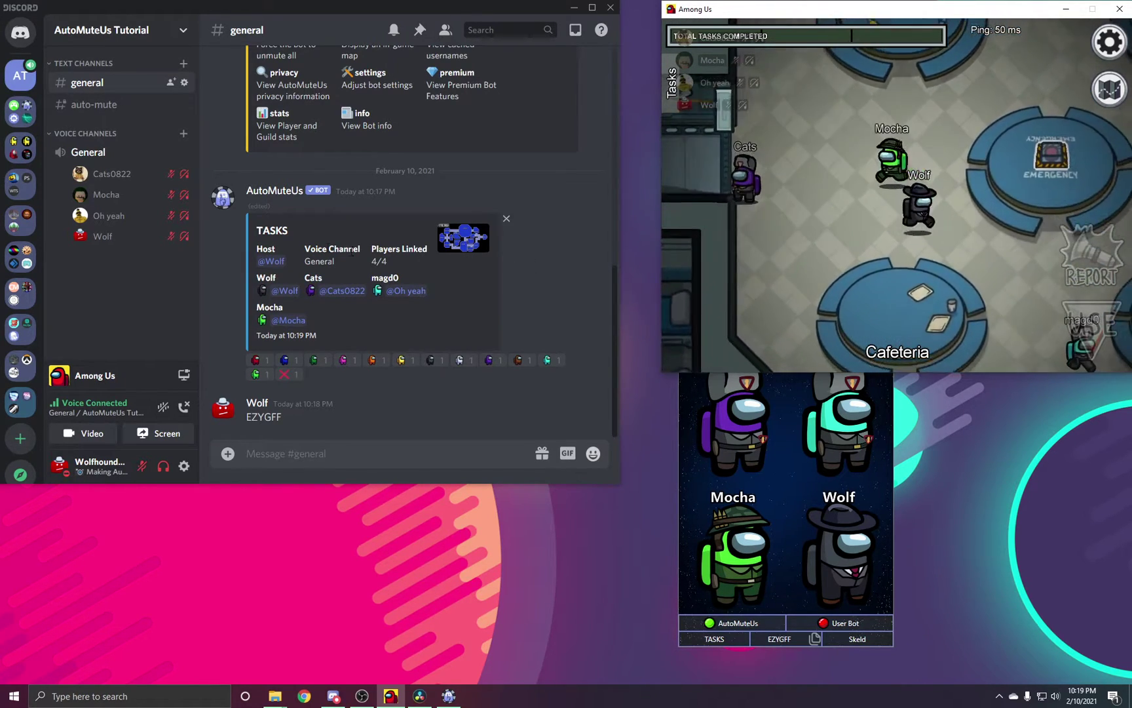
pyautogui.press('s')
pyautogui.press('d')
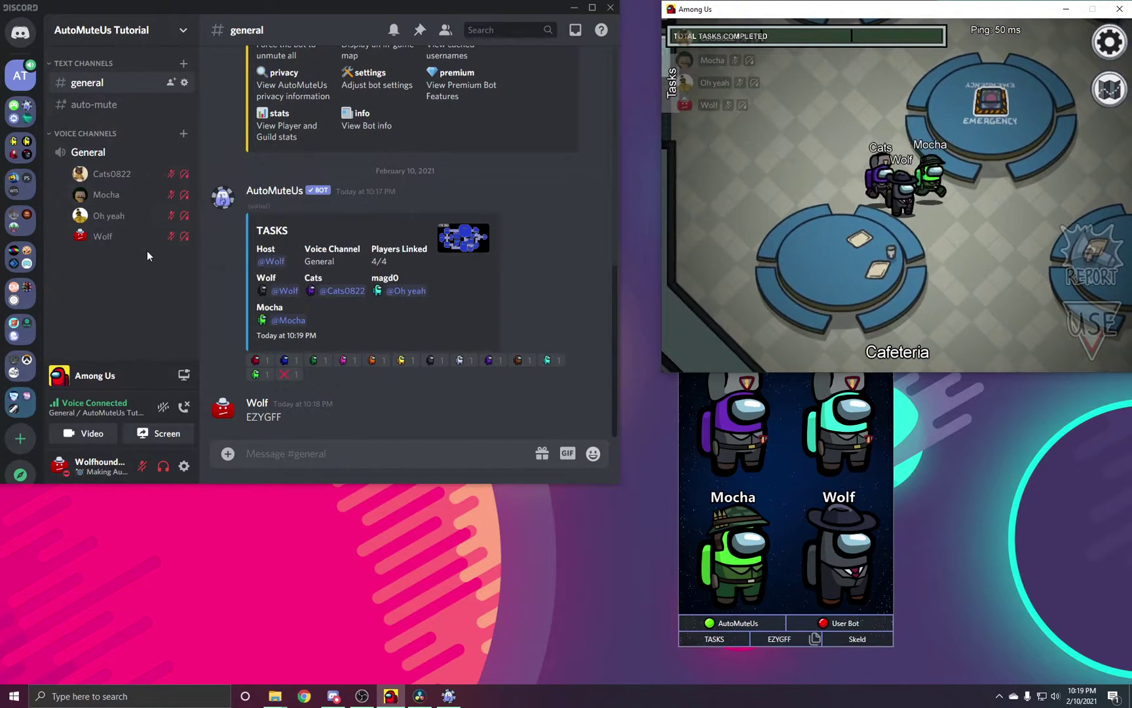
pyautogui.press('s')
pyautogui.press('d')
pyautogui.press('q')
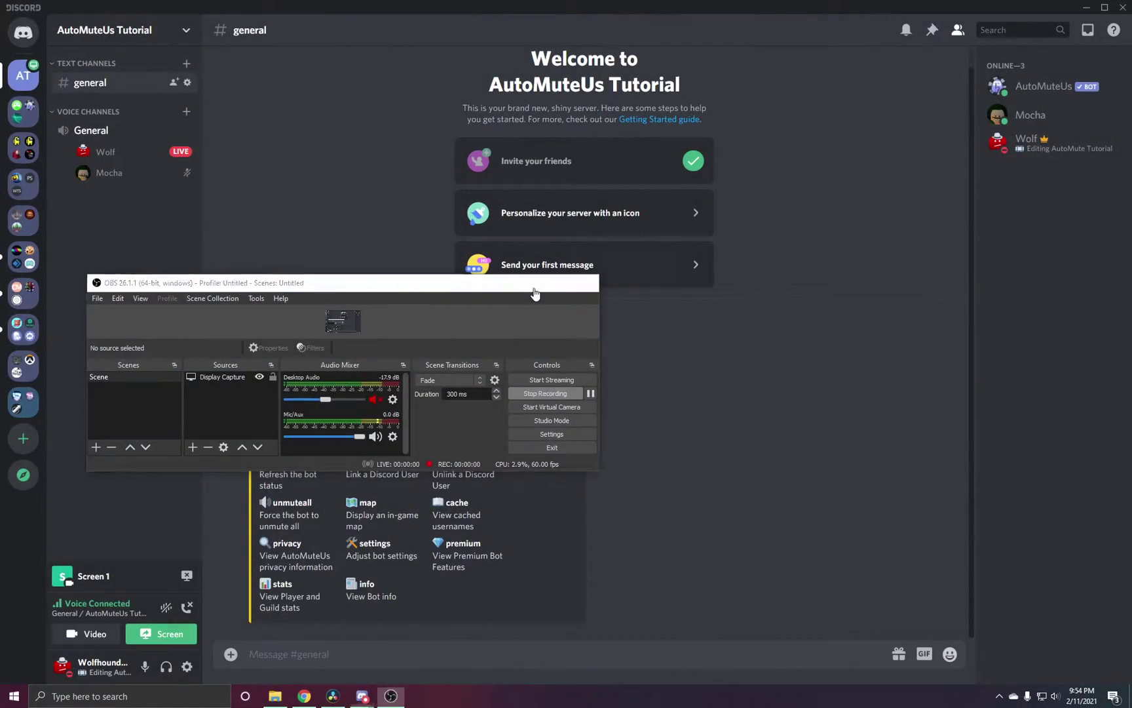
# Send the .au new command in the general channel of the AutoMuteUs Tutorial server
pyautogui.click(714, 528)
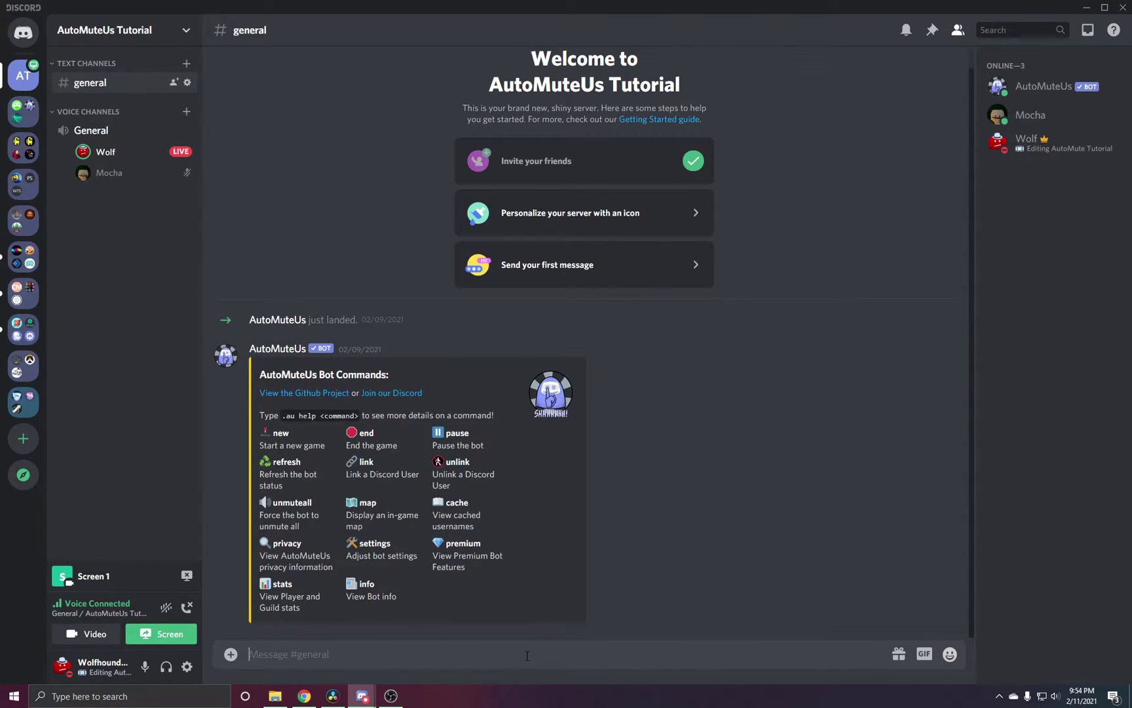
pyautogui.write('.au new')
pyautogui.press('Return')
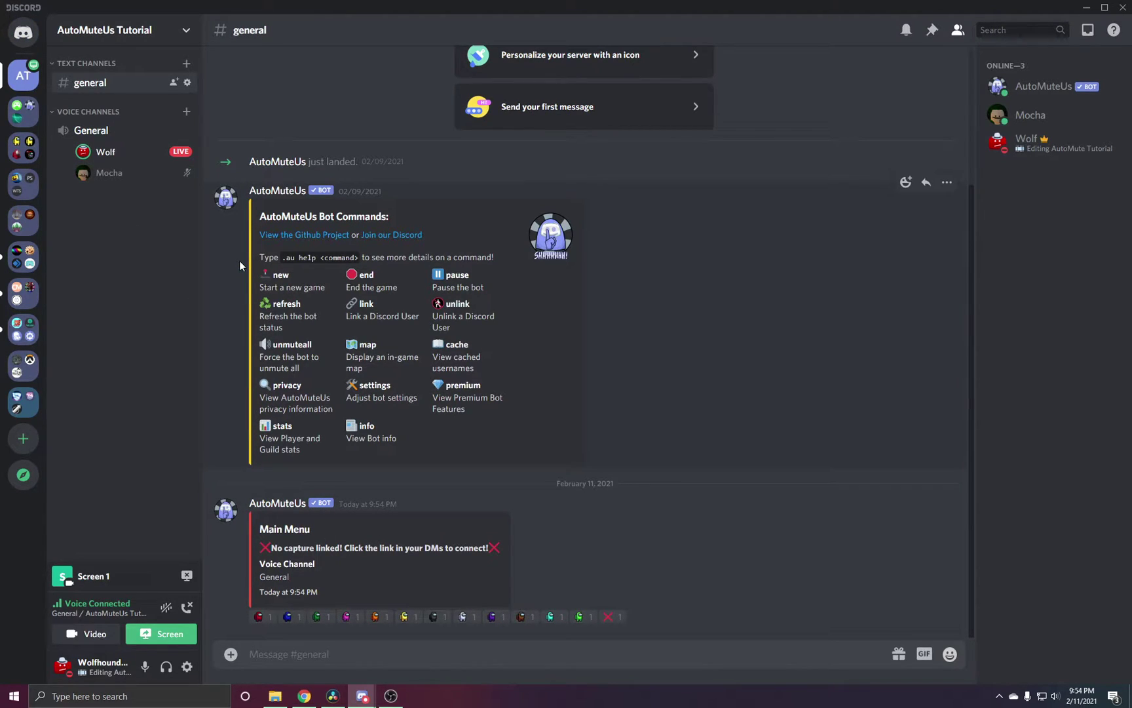
# Allow direct messages from server members in the AutoMuteUs Tutorial server's privacy settings
pyautogui.rightClick(26, 75)
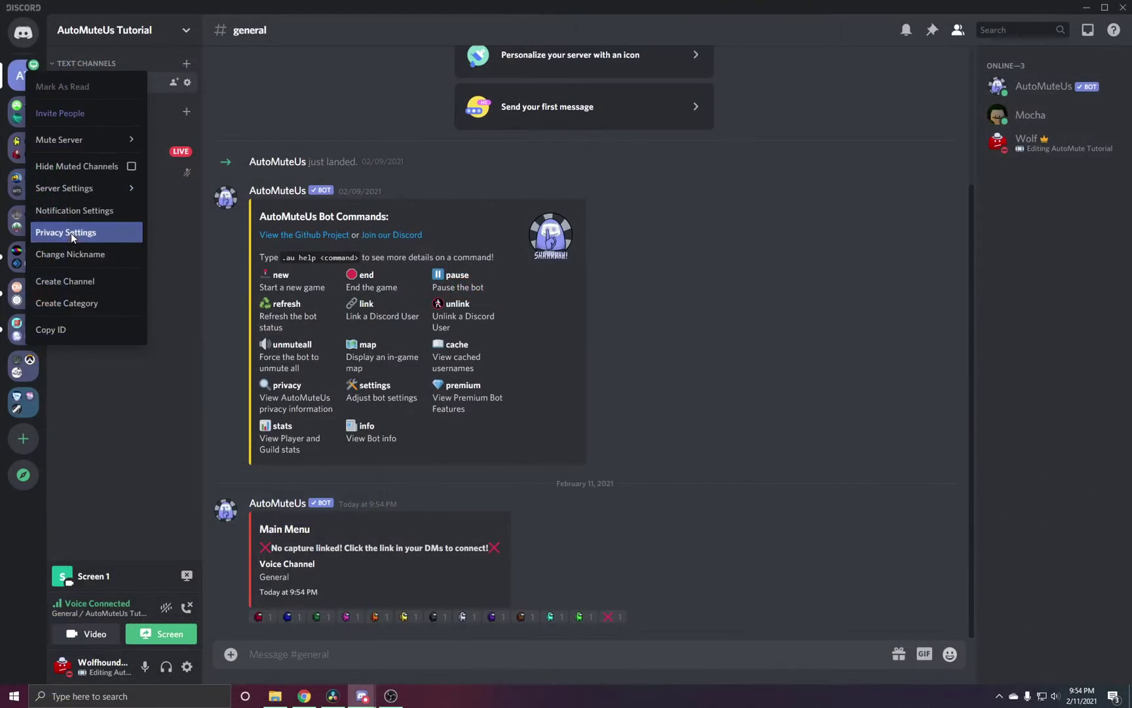
pyautogui.click(70, 233)
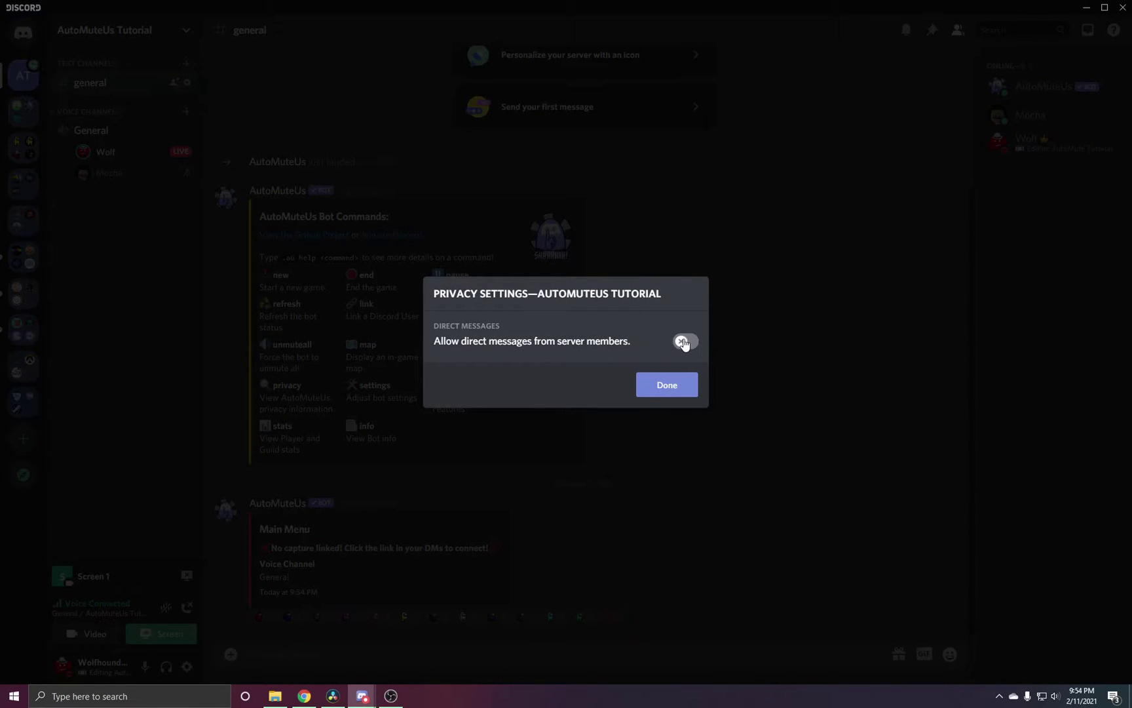
pyautogui.click(671, 392)
# Send .au new in the general channel again to request a new capture link
pyautogui.write('.au new')
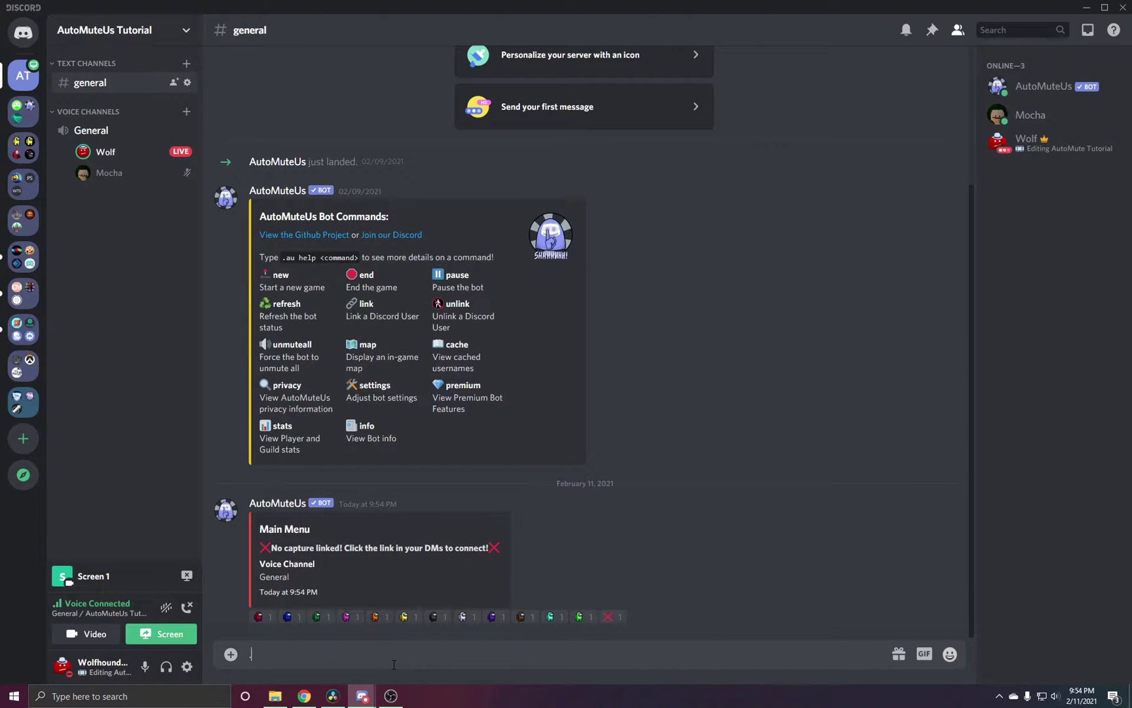
pyautogui.press('Return')
pyautogui.write('.au new')
pyautogui.press('Return')
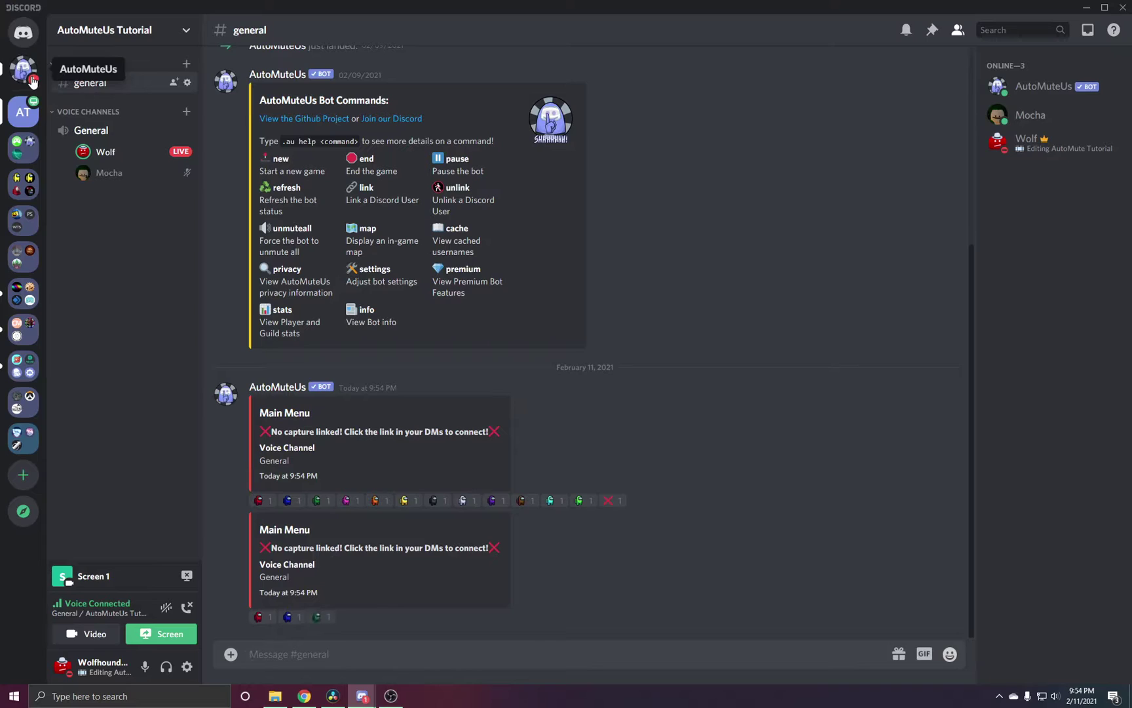
# Launch the newest capture link from the bot's direct message and return to the AutoMuteUs Tutorial server
pyautogui.click(25, 70)
pyautogui.click(391, 534)
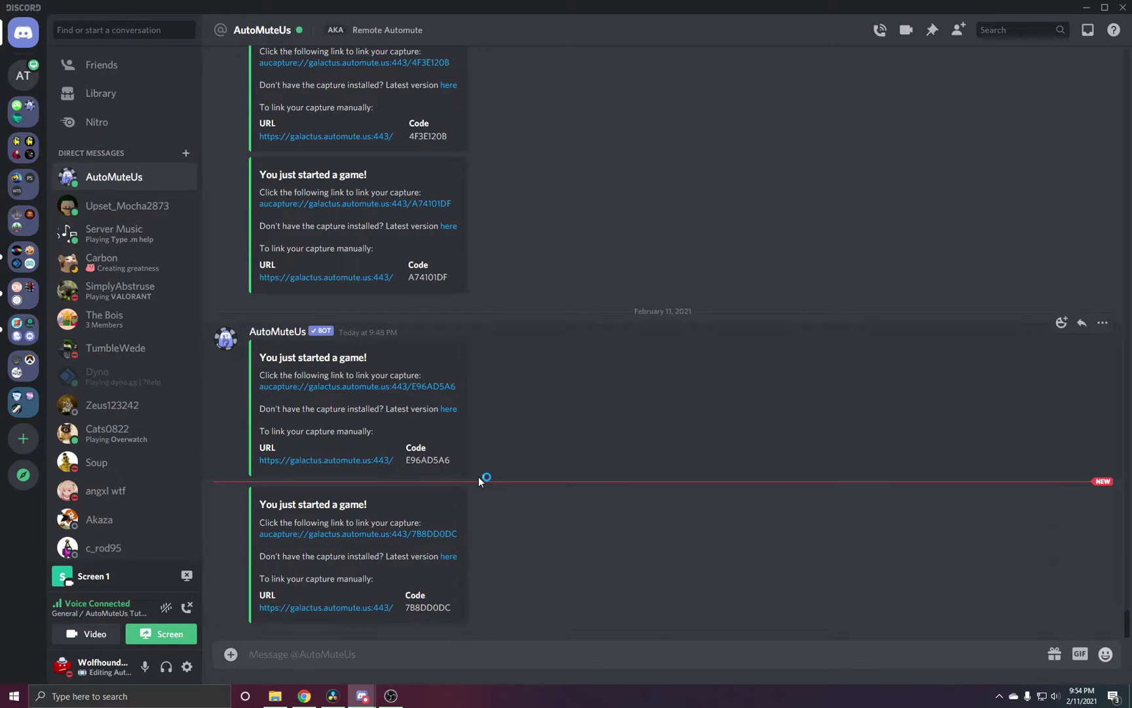
pyautogui.click(23, 66)
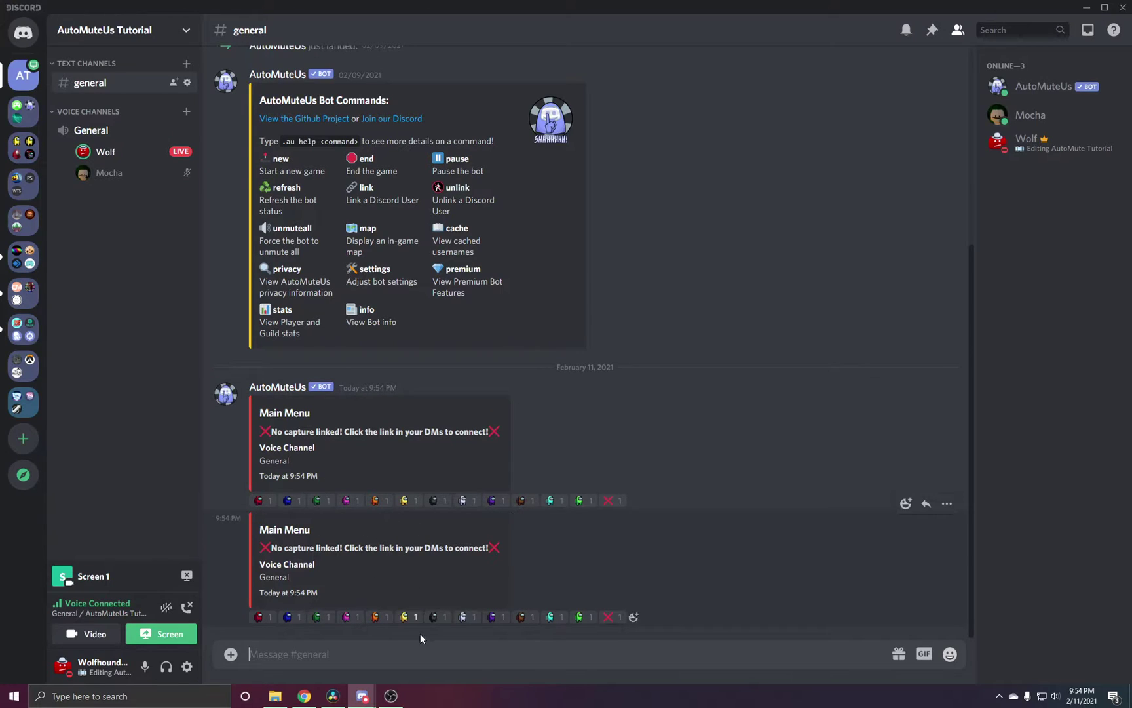
pyautogui.click(420, 697)
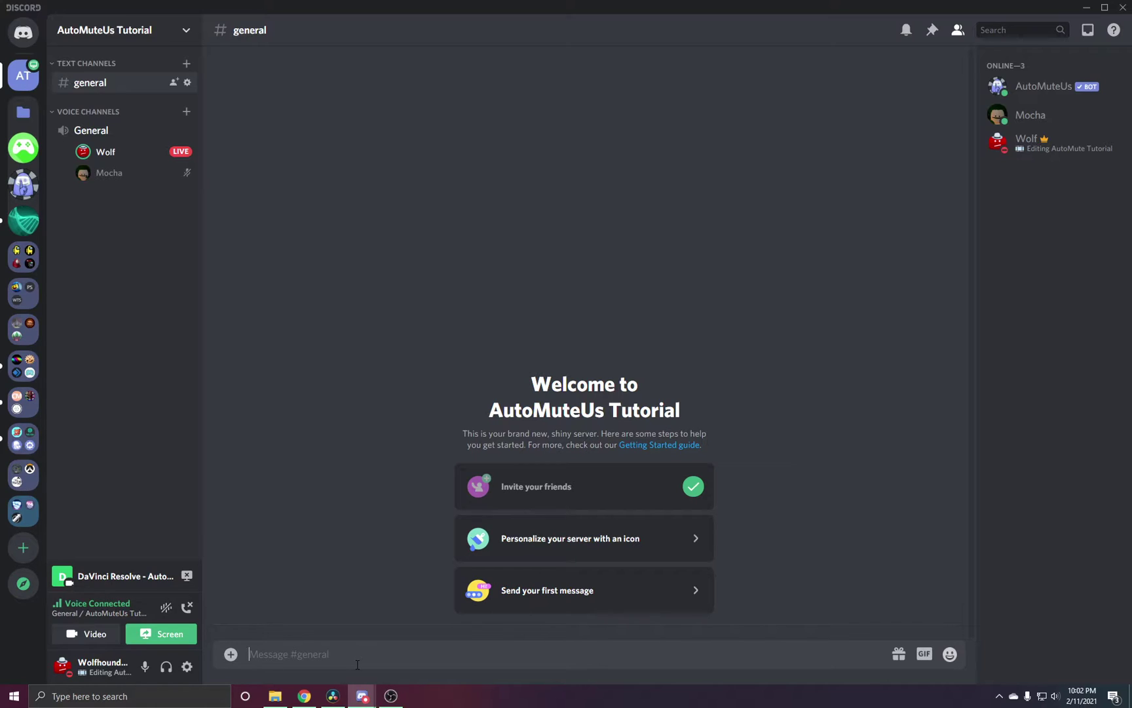
# Send the .au help command in the general channel
pyautogui.write('.au help')
pyautogui.press('Return')
# Examine which server permissions the AutoMuteUs role has in the server's role settings, and close the settings
pyautogui.click(186, 30)
pyautogui.click(164, 115)
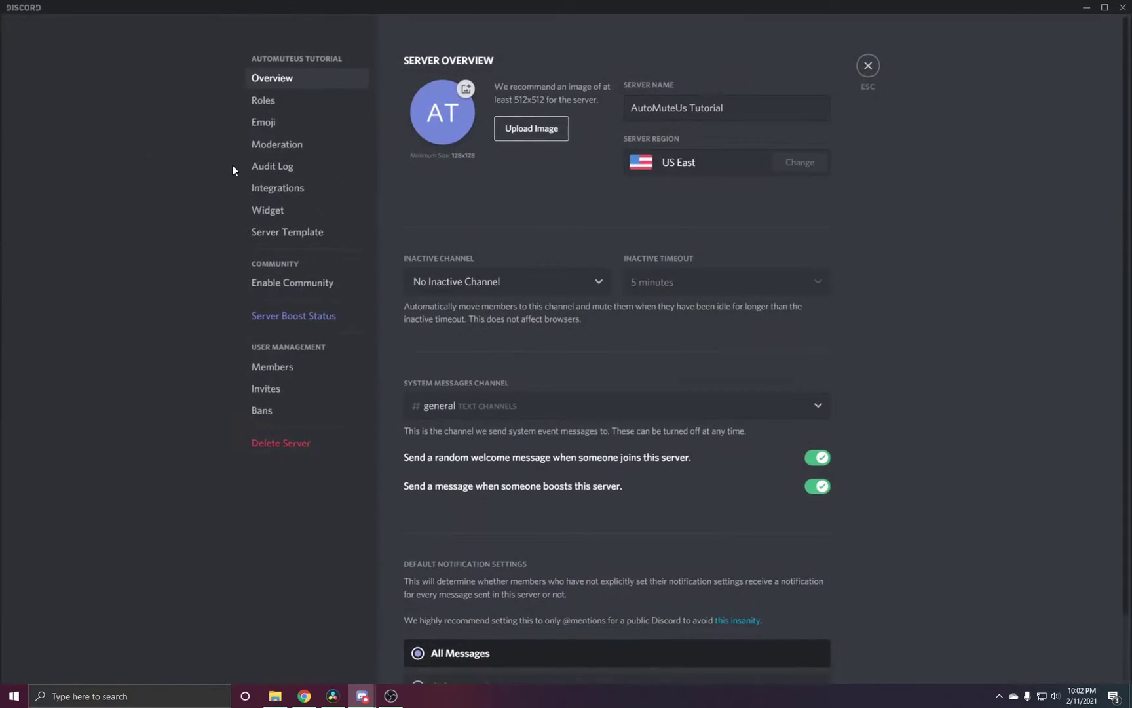
pyautogui.click(257, 102)
pyautogui.click(429, 84)
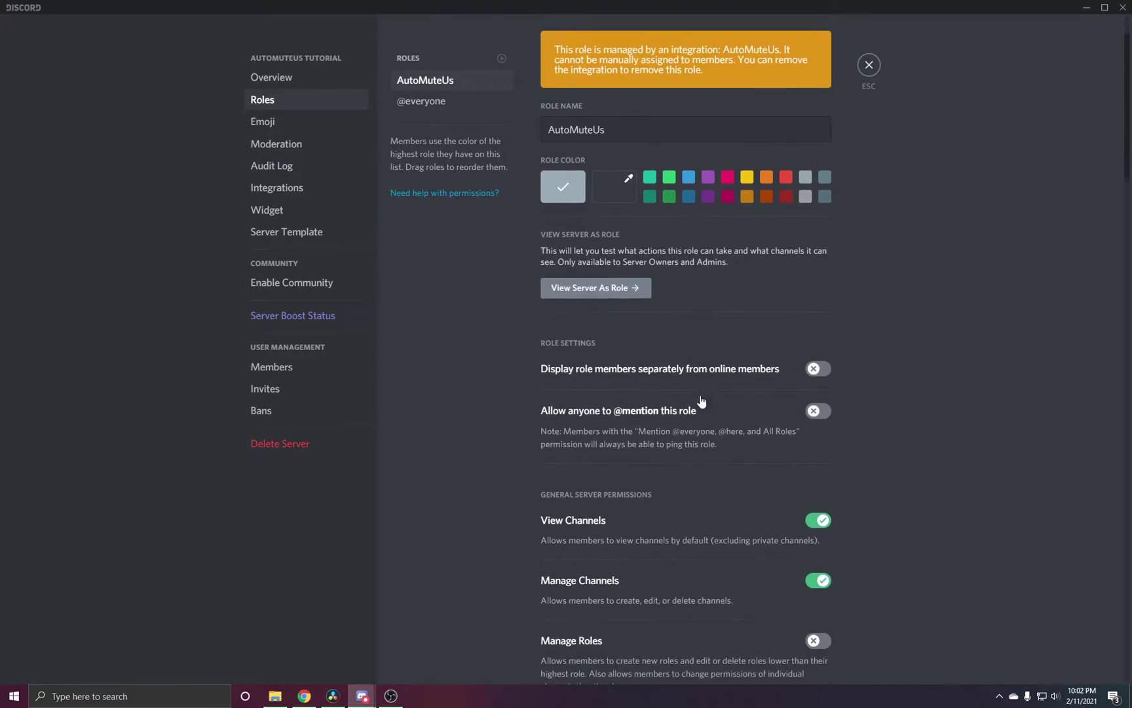
pyautogui.scroll(-3, 702, 402)
pyautogui.scroll(-2, 788, 472)
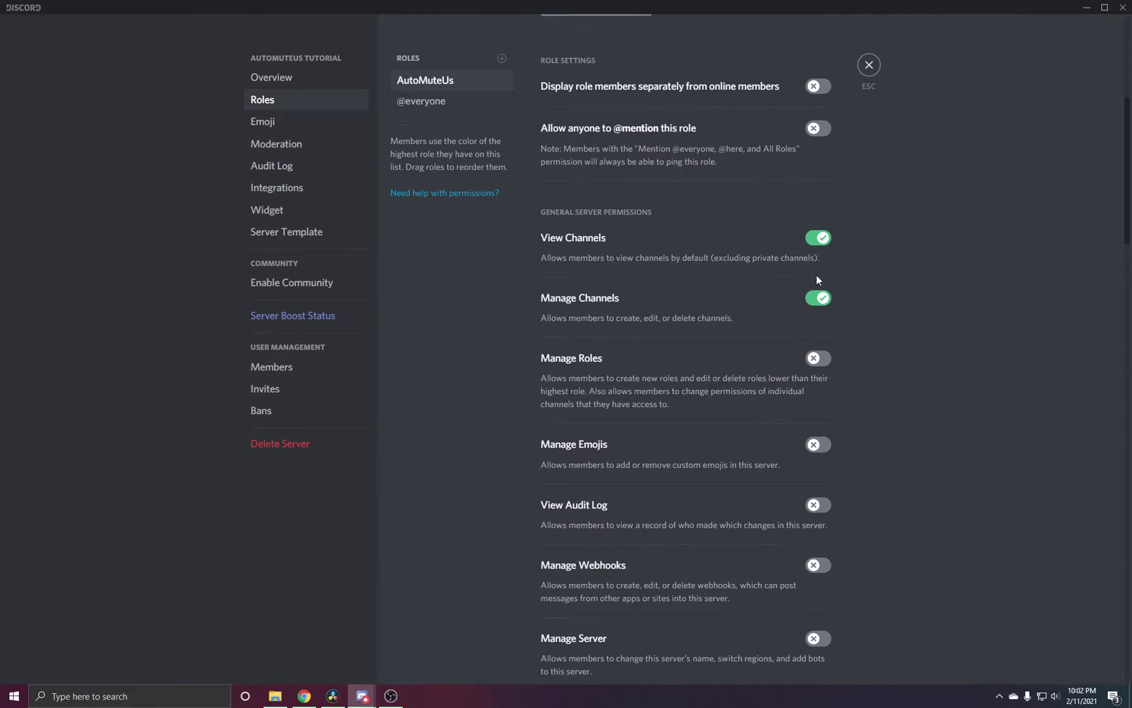
pyautogui.scroll(-7, 816, 275)
pyautogui.scroll(-5, 799, 501)
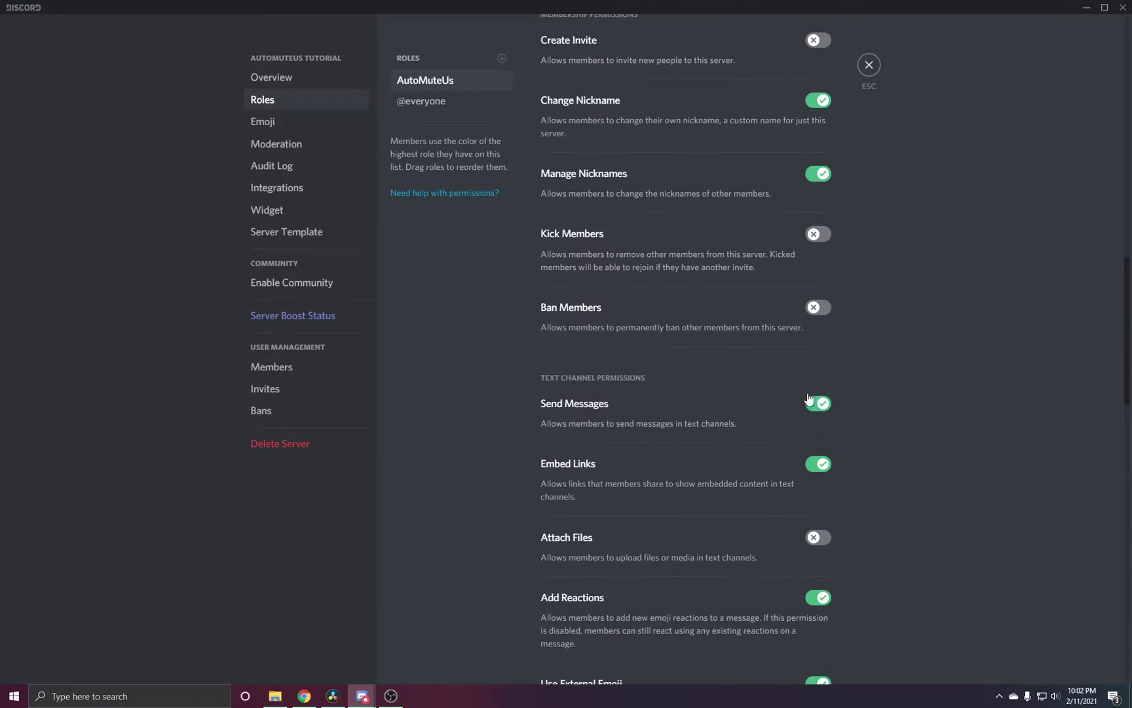
pyautogui.click(869, 65)
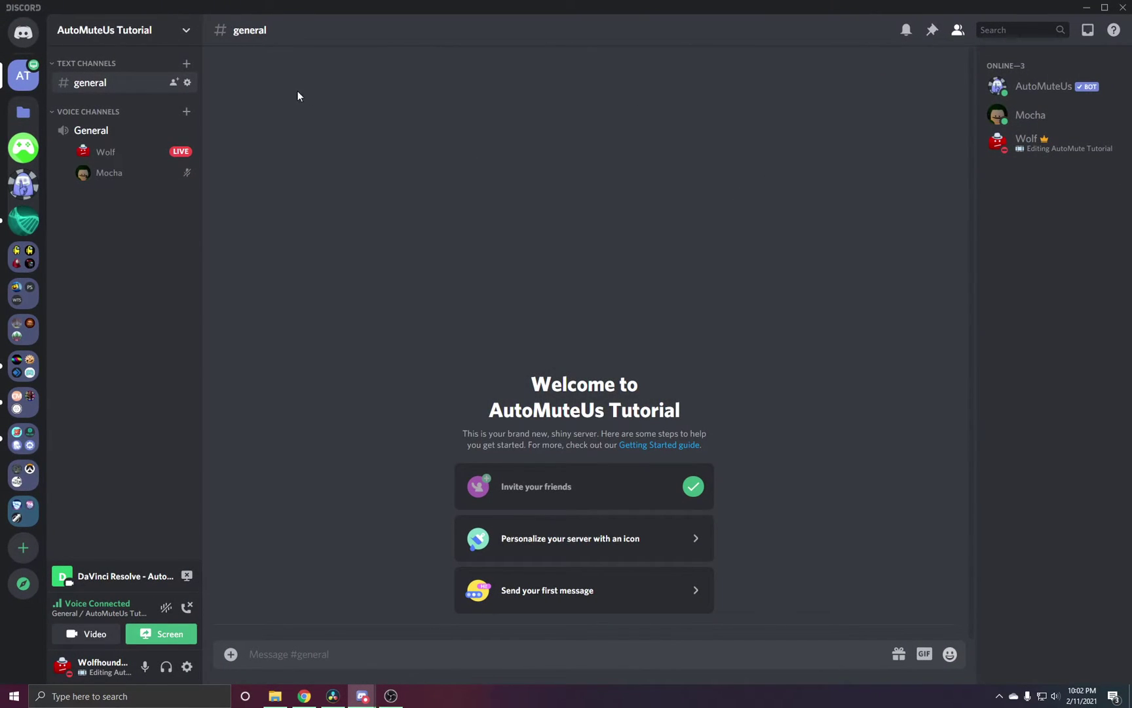
pyautogui.click(187, 83)
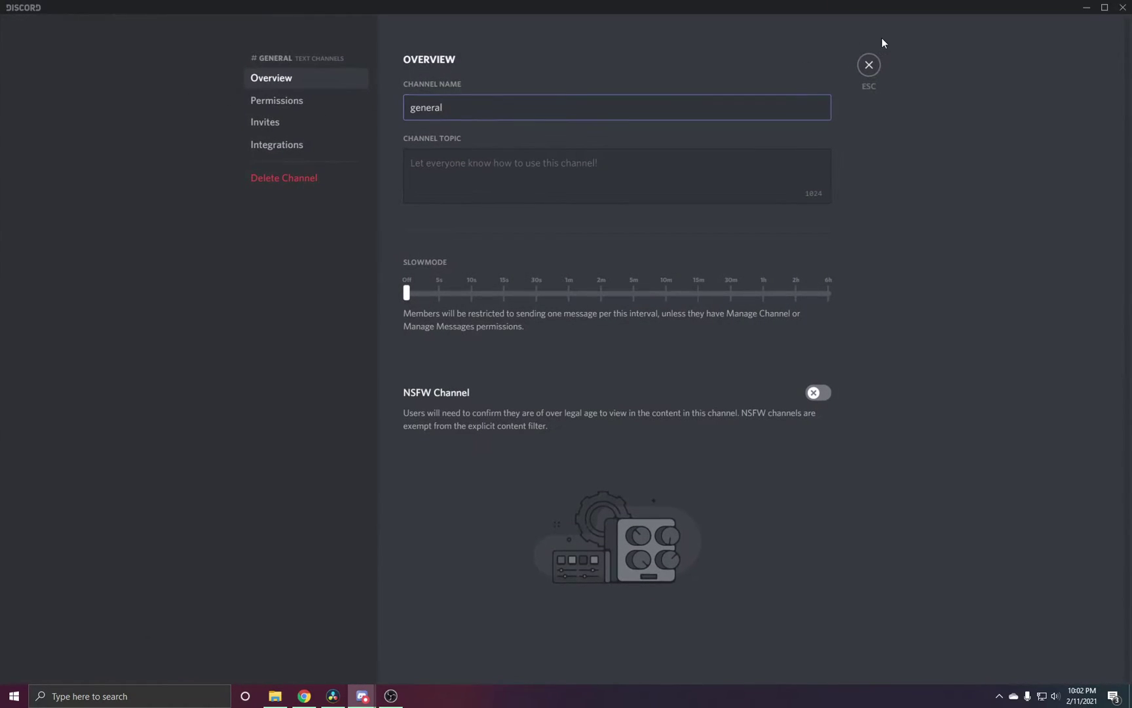
pyautogui.click(867, 64)
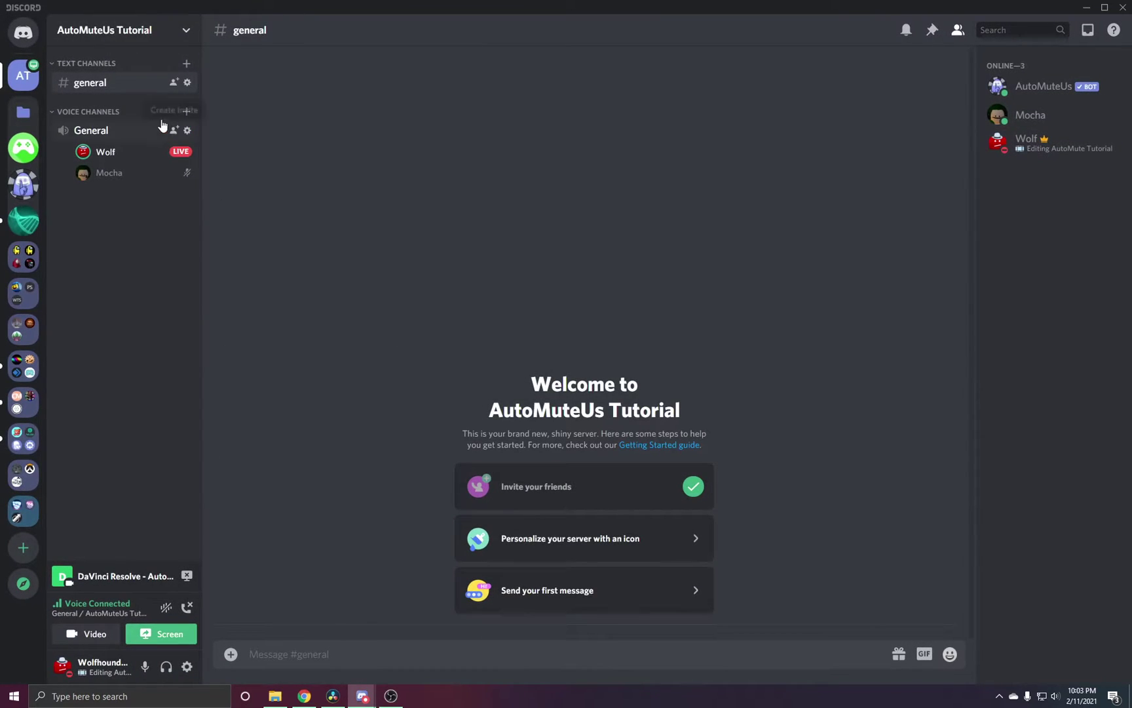
pyautogui.click(188, 84)
pyautogui.click(248, 103)
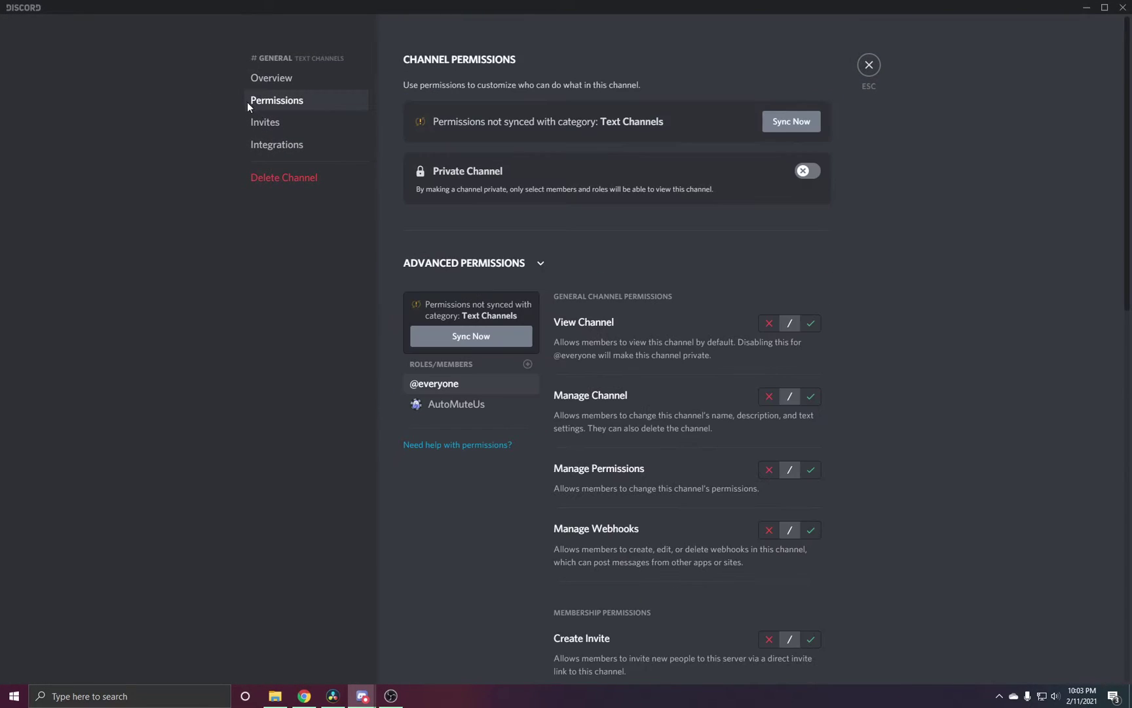
pyautogui.scroll(-2, 580, 301)
pyautogui.click(459, 345)
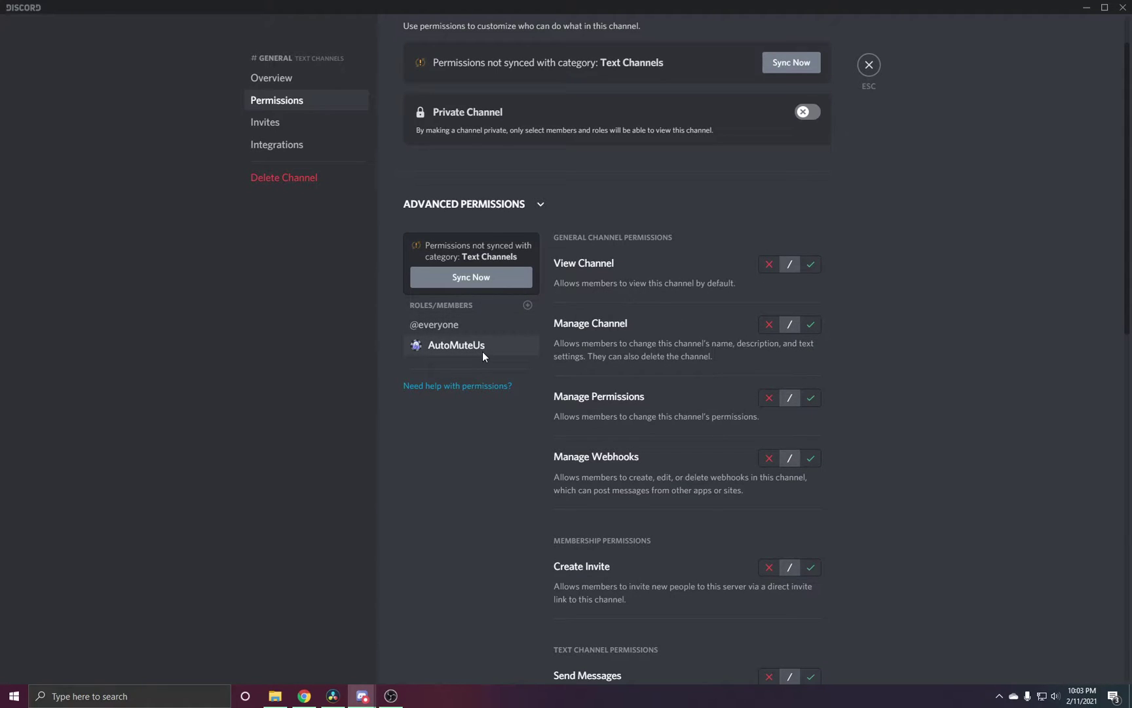
pyautogui.scroll(-2, 484, 337)
pyautogui.scroll(-5, 660, 380)
pyautogui.scroll(-2, 659, 382)
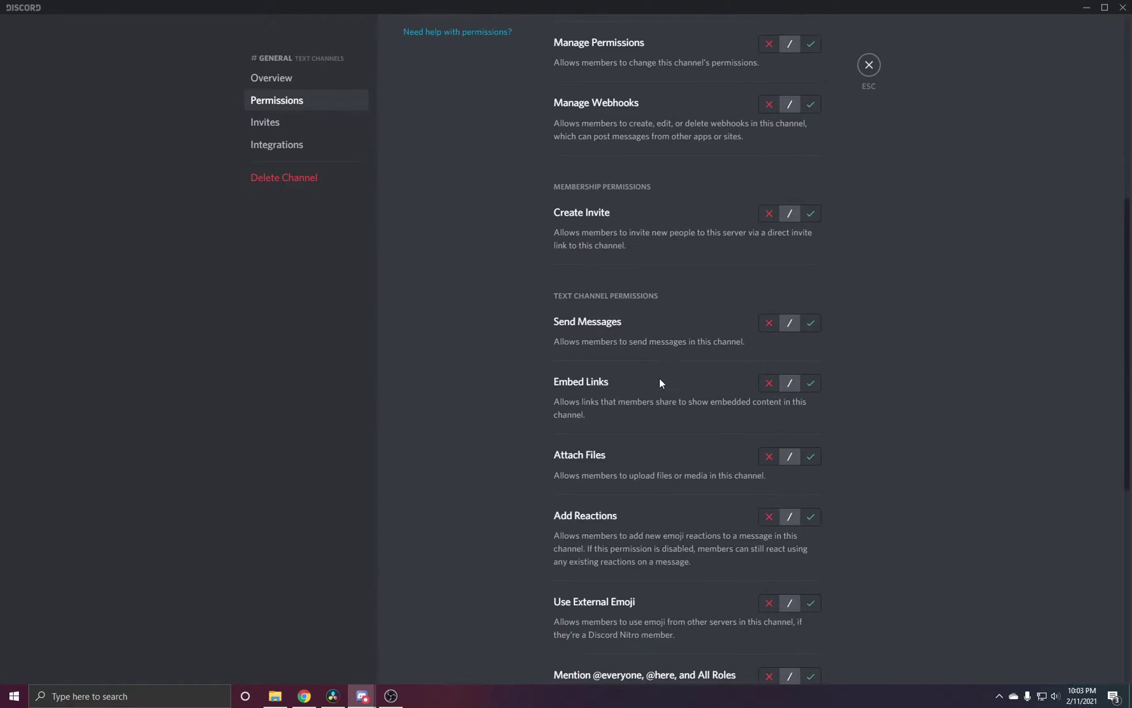
pyautogui.scroll(5, 659, 383)
pyautogui.scroll(-3, 659, 382)
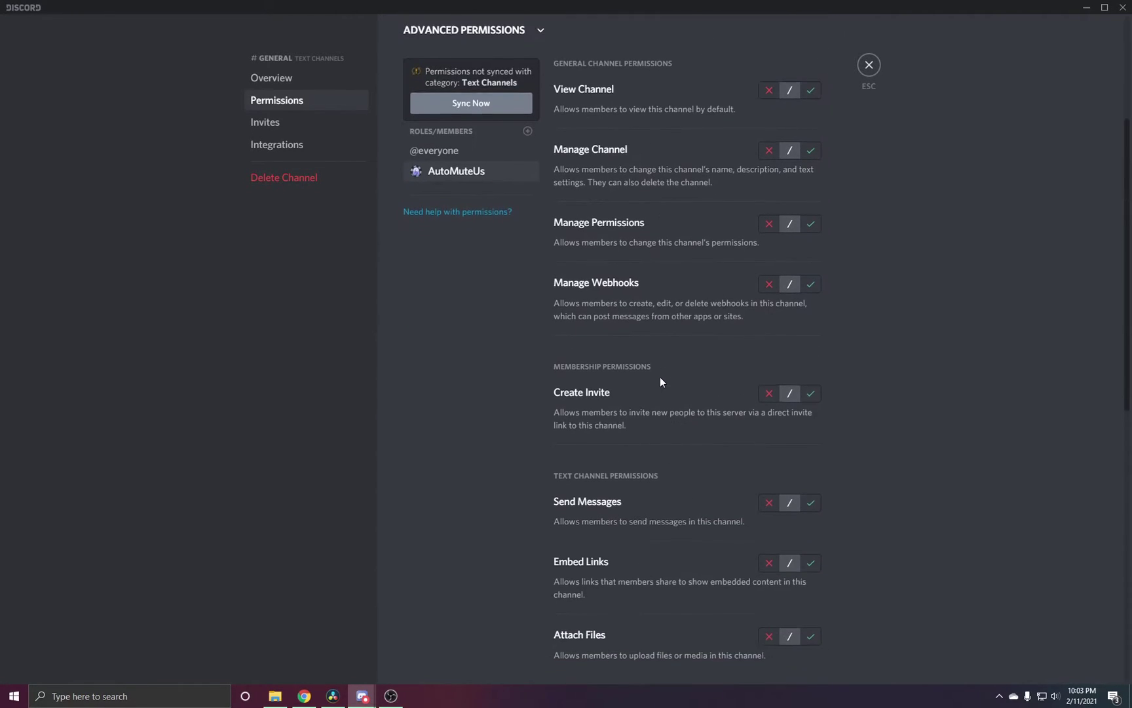
pyautogui.click(455, 152)
pyautogui.scroll(-1, 723, 380)
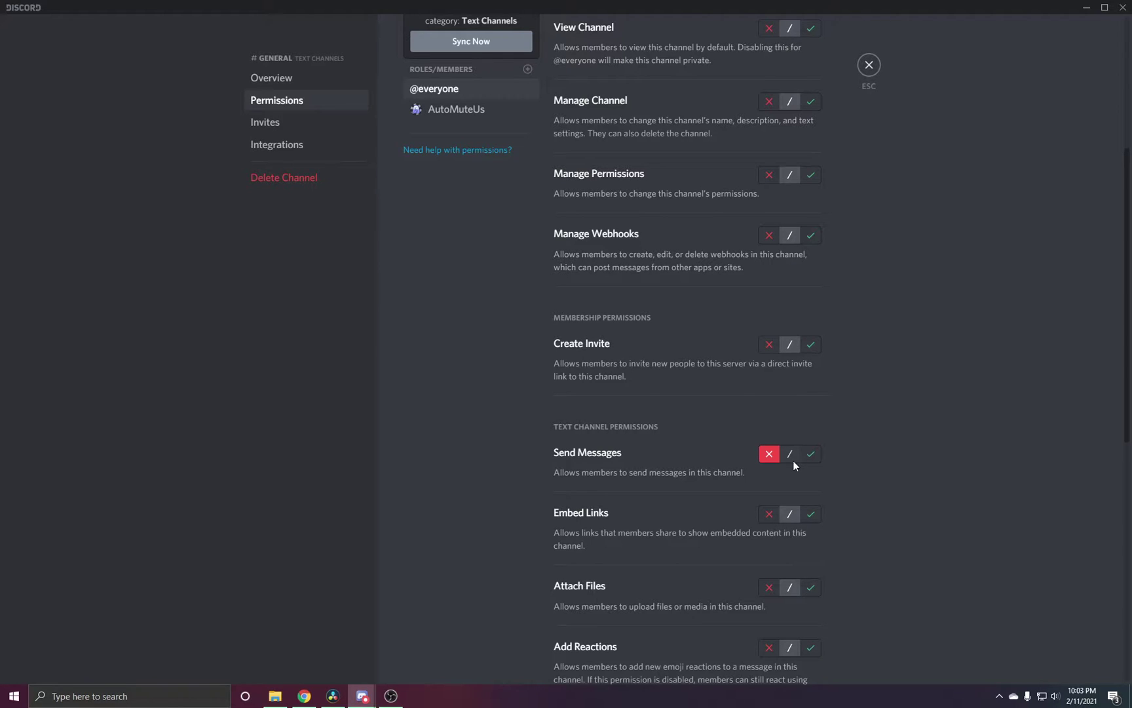
pyautogui.click(438, 108)
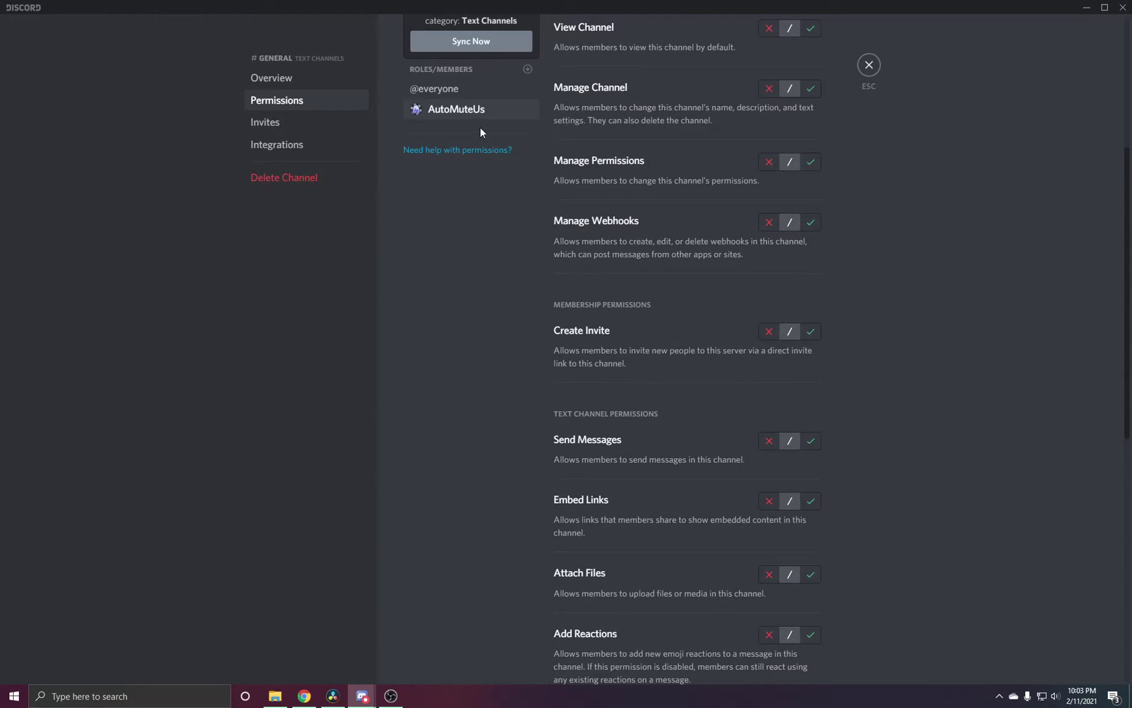
# Add the AutoMuteUs role to the general channel's permissions, allow it to Send Messages, and save and close the settings
pyautogui.click(528, 69)
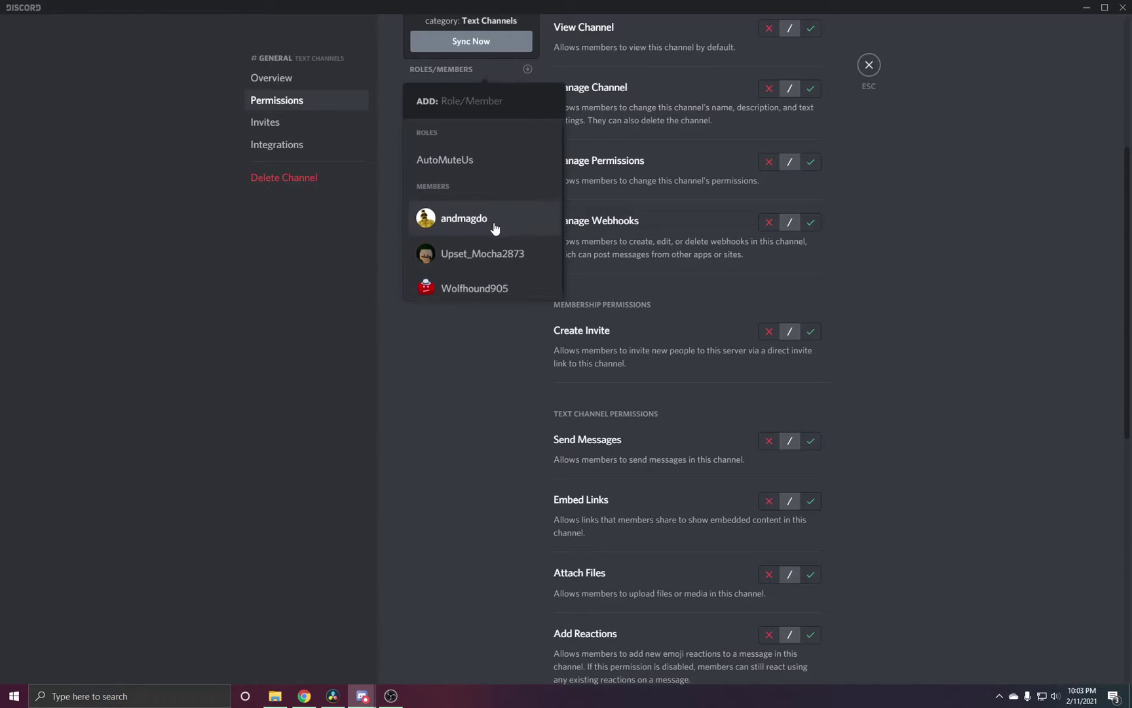
pyautogui.write('aut')
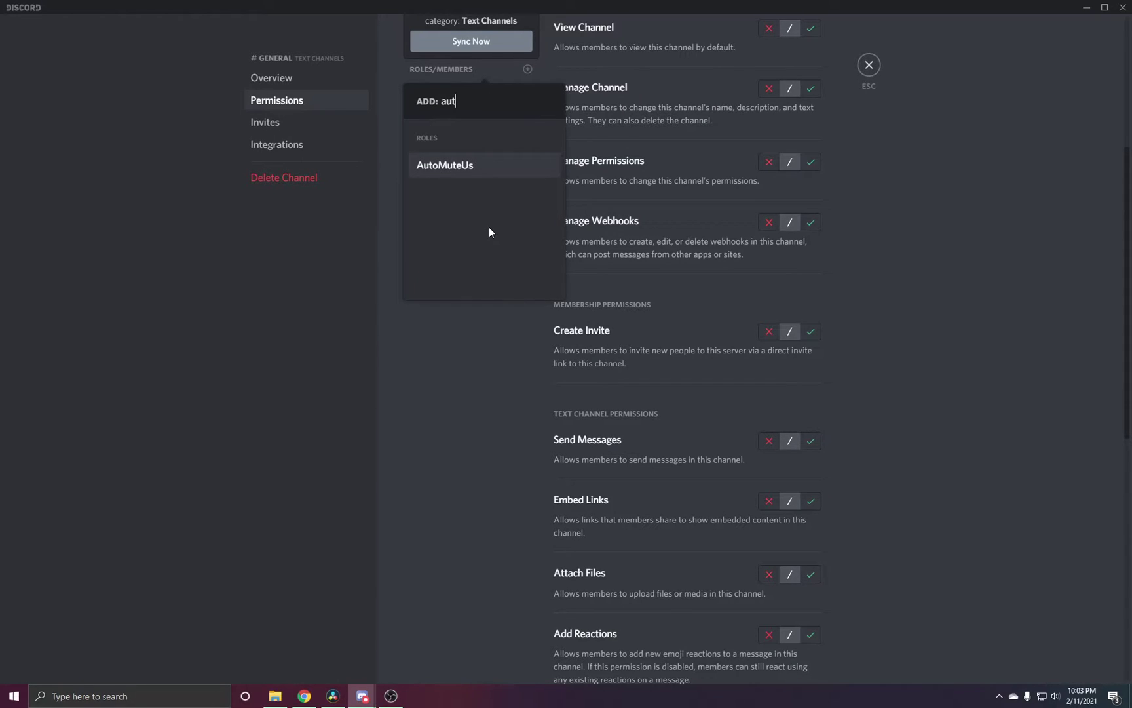
pyautogui.click(462, 168)
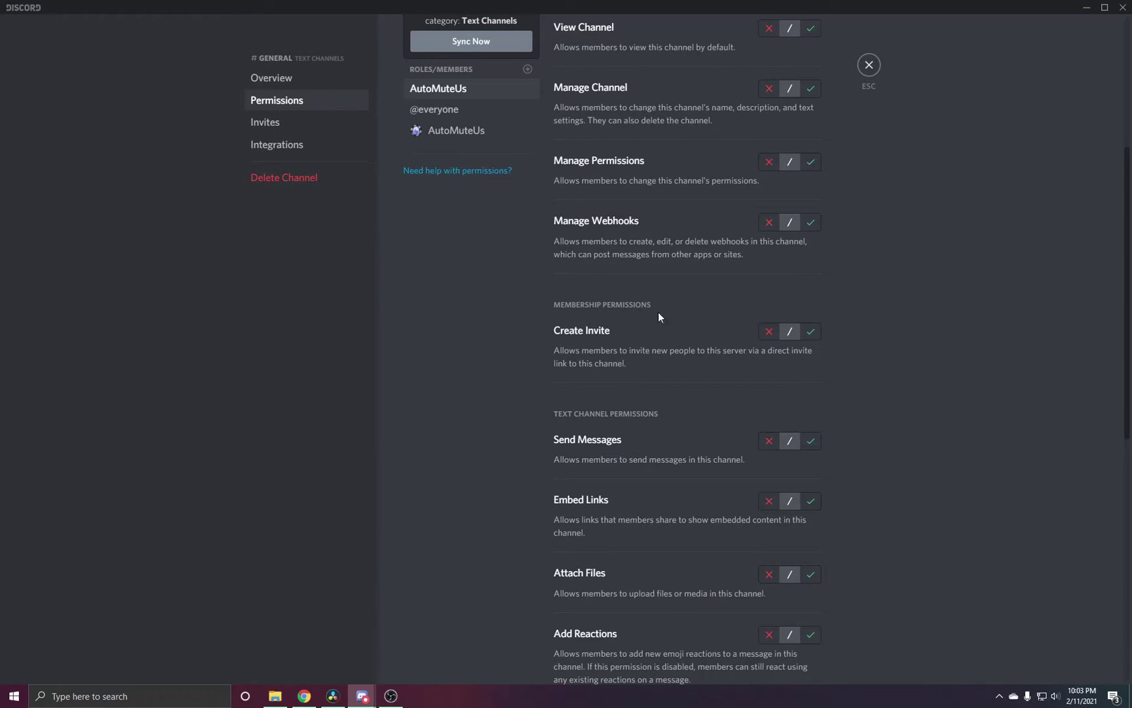
pyautogui.click(812, 441)
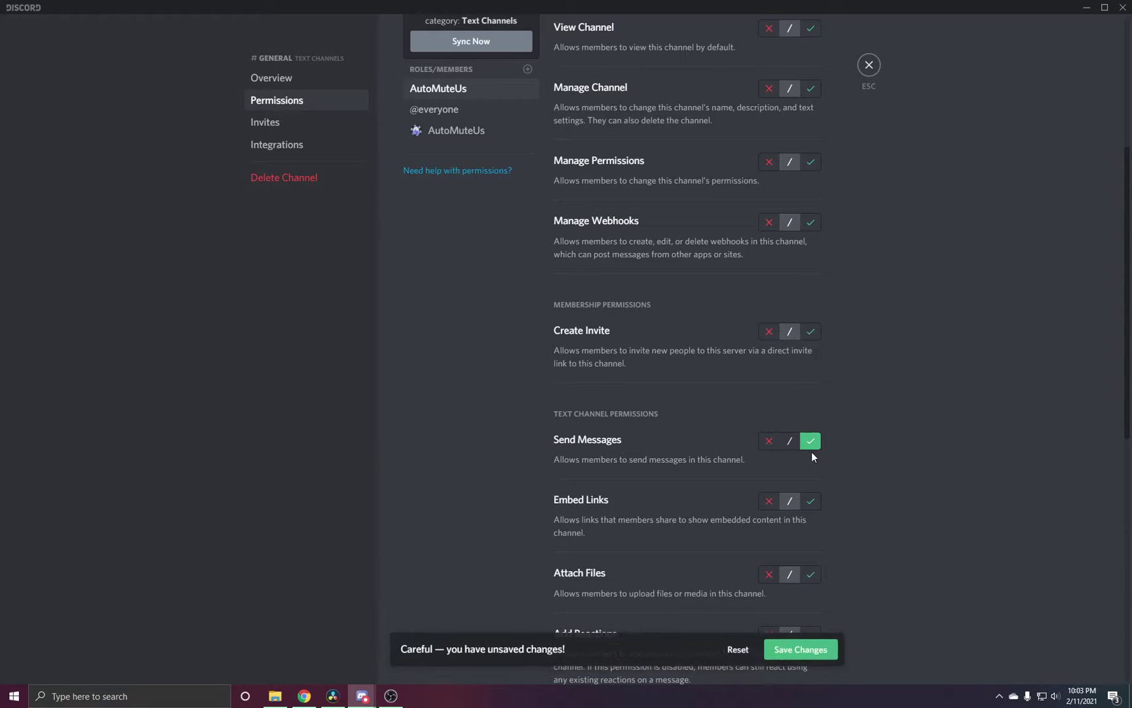
pyautogui.click(868, 65)
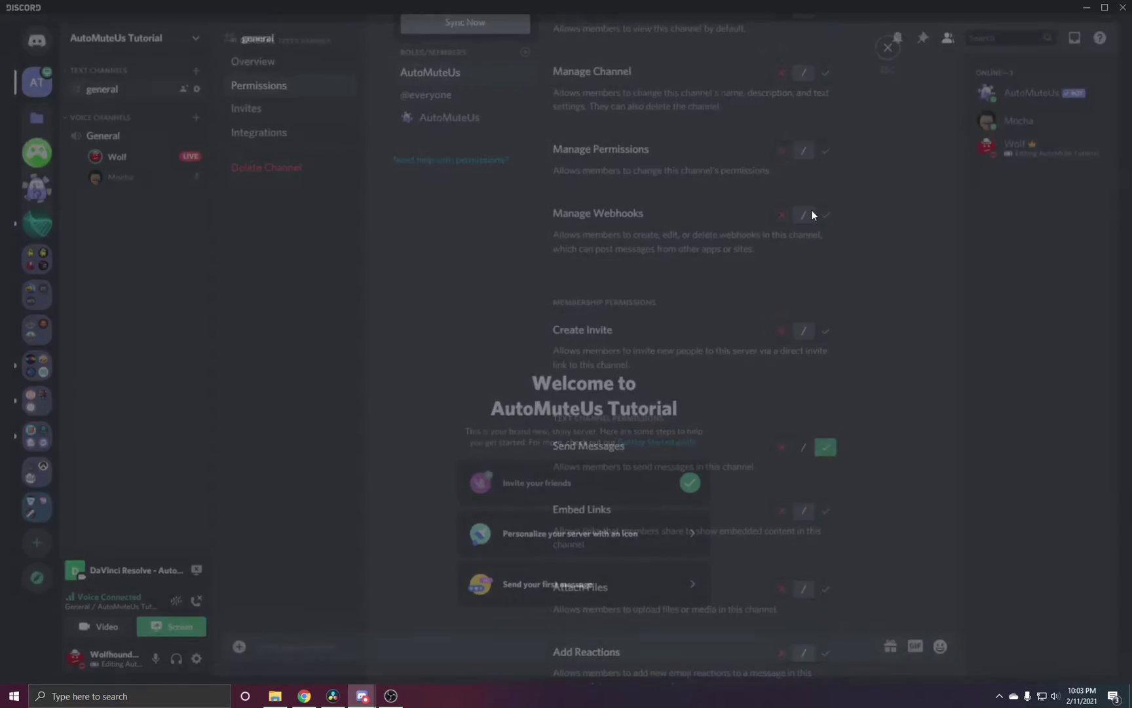
# Send .au in the general channel to test whether the bot replies with its command list
pyautogui.write('.au')
pyautogui.press('Return')
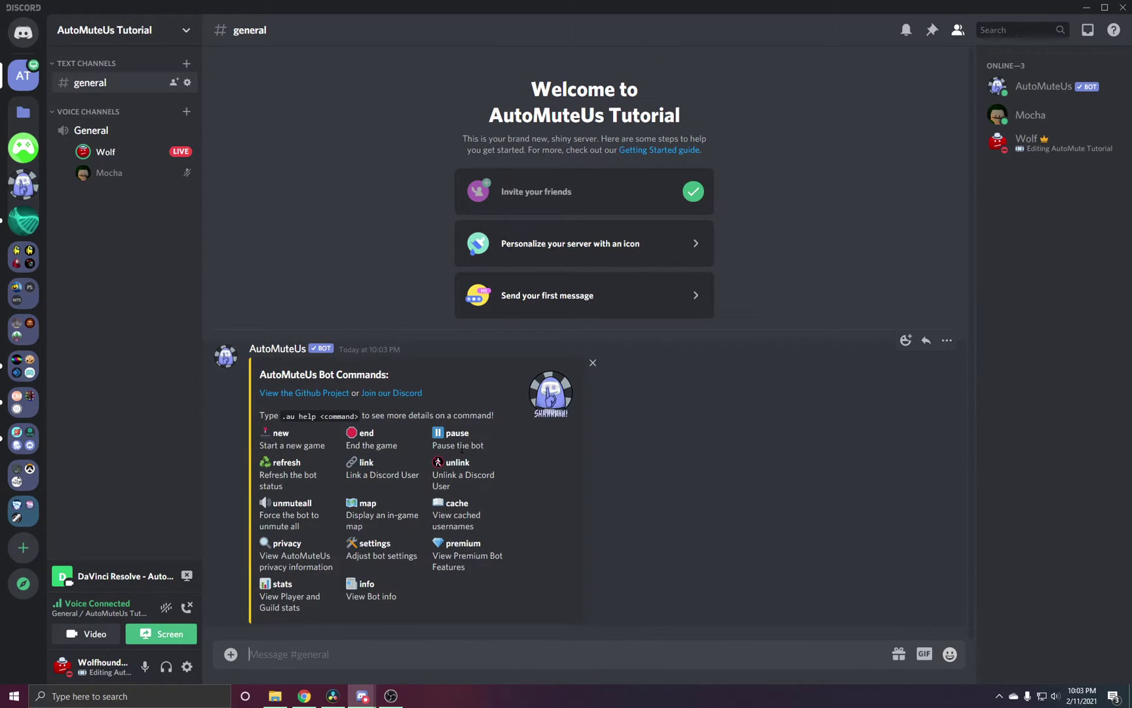
pyautogui.click(390, 695)
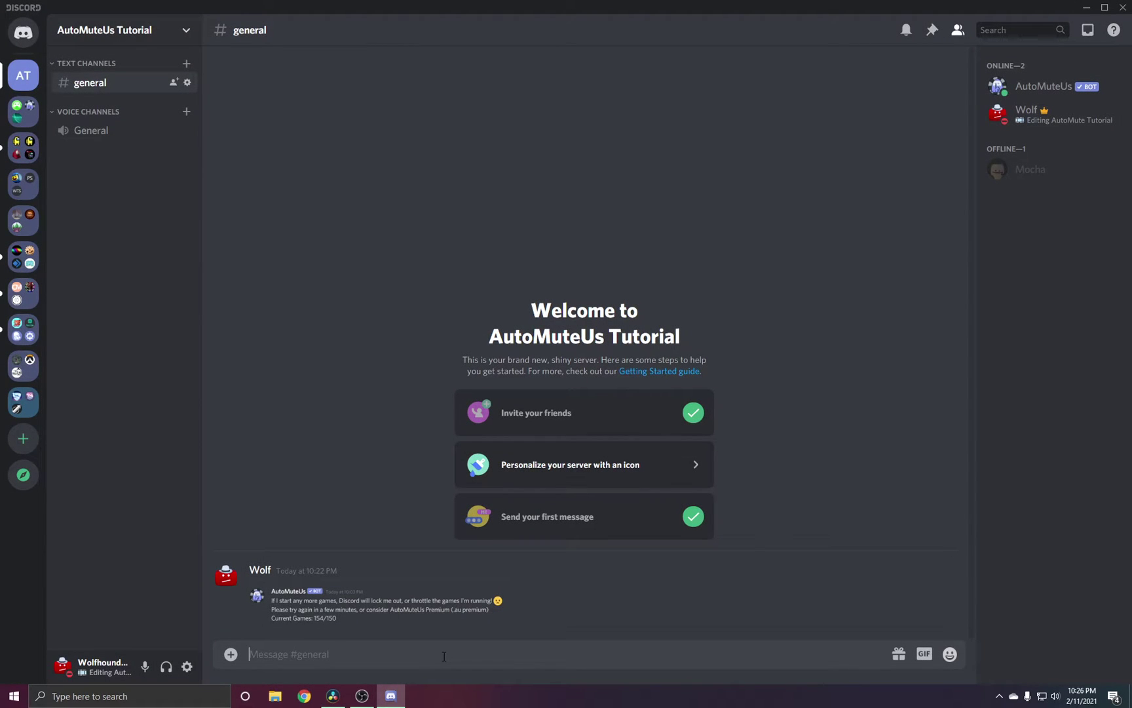
# Send .au premium in the general channel and open the AutoMuteUs Premium page in the browser
pyautogui.write('.au')
pyautogui.press('Return')
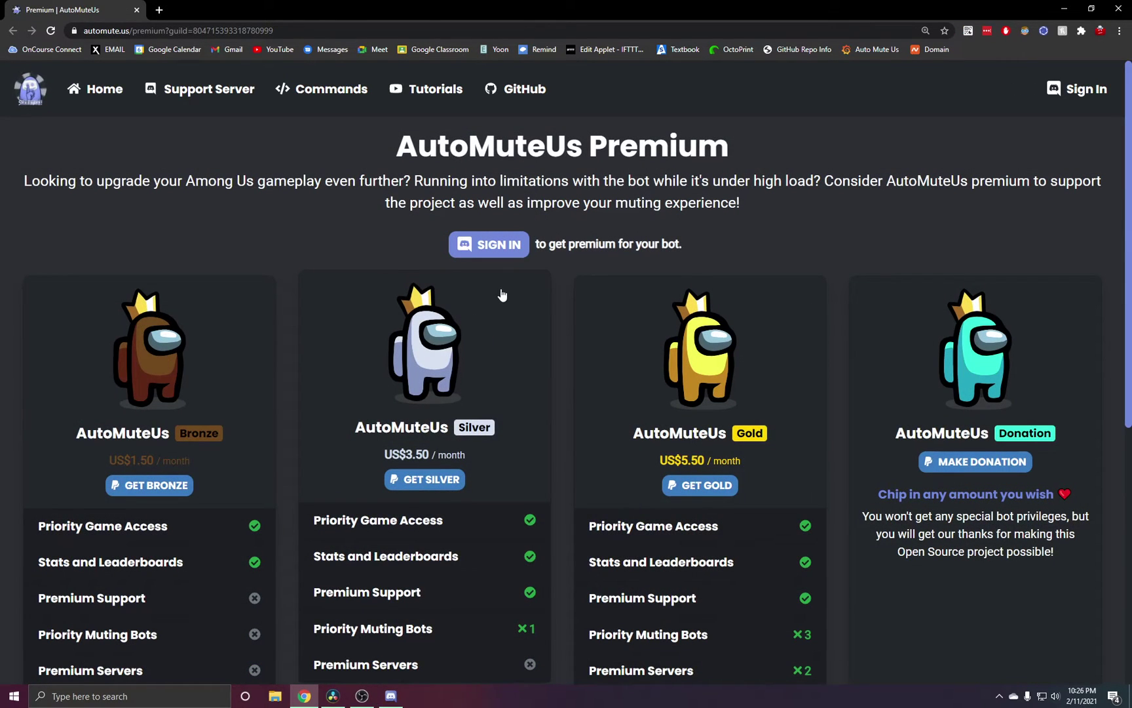
# Sign in to the AutoMuteUs Premium site with Discord and authorize AutoMute.Us to access the account
pyautogui.click(489, 247)
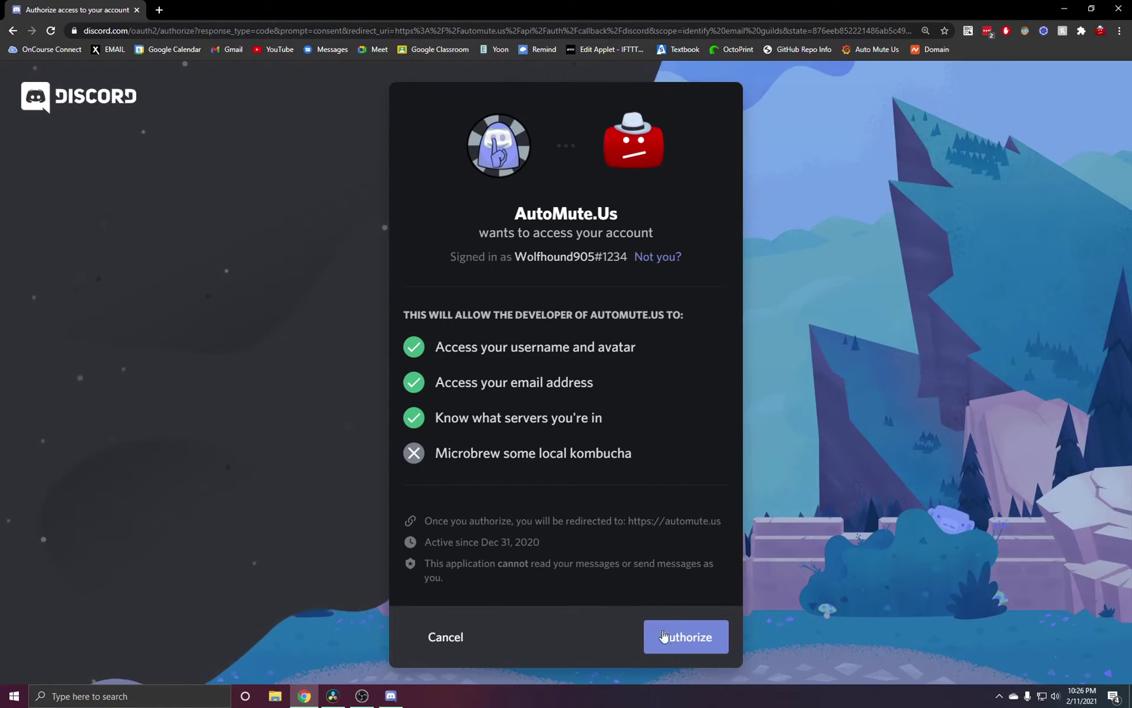
pyautogui.click(663, 635)
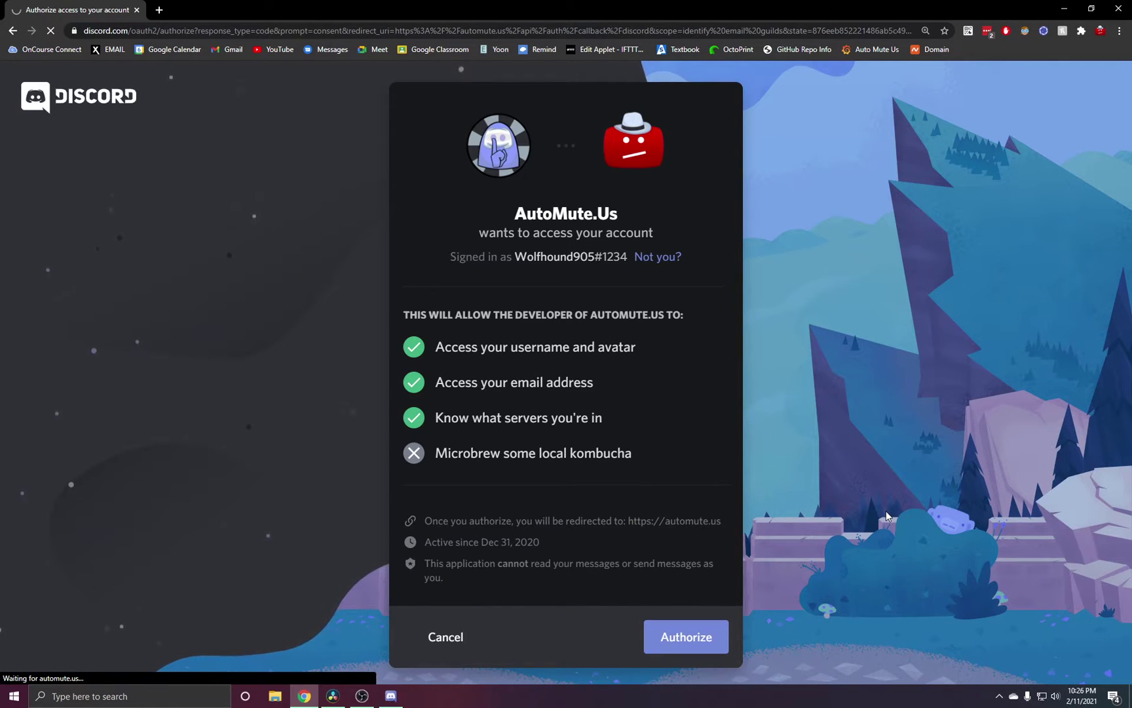
pyautogui.hotkey('ctrl', '-')
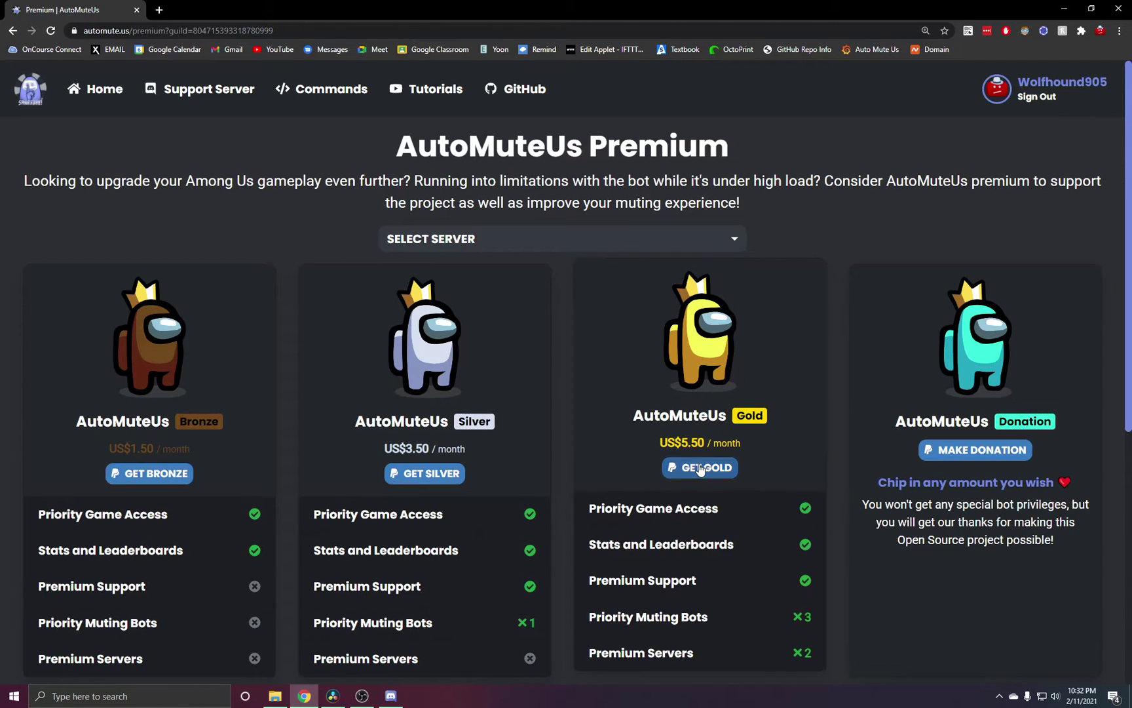
# Subscribe to AutoMuteUs Gold at US$5.50 per month through PayPal and close the checkout window
pyautogui.click(698, 469)
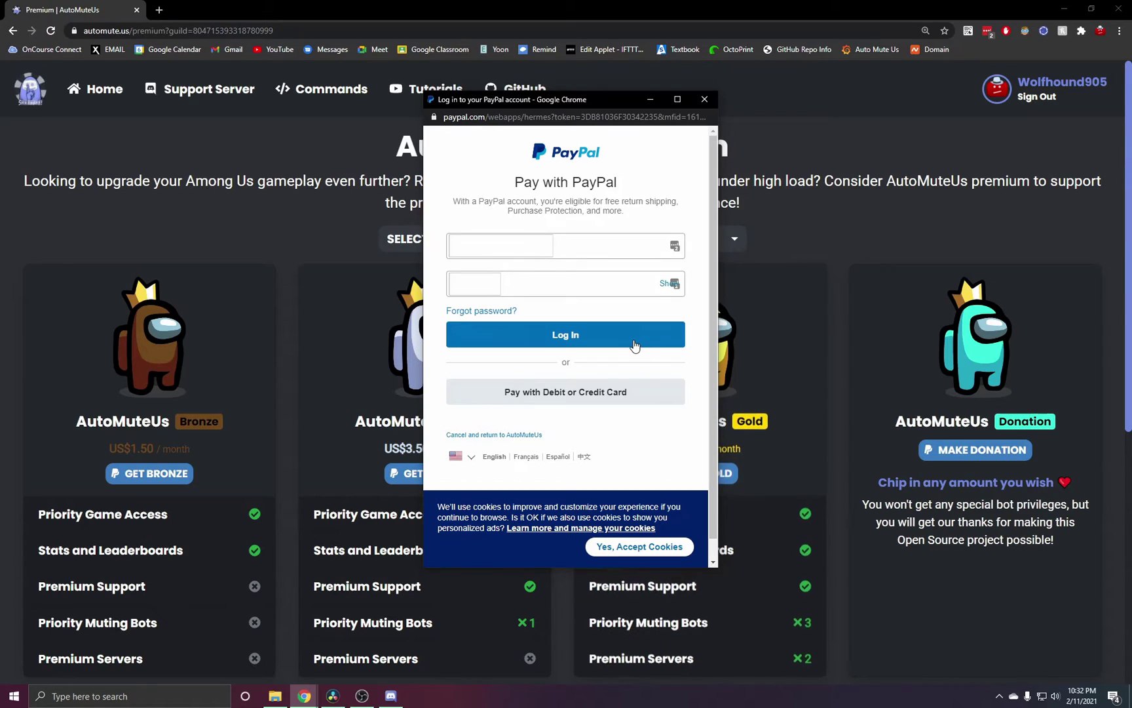
pyautogui.click(634, 345)
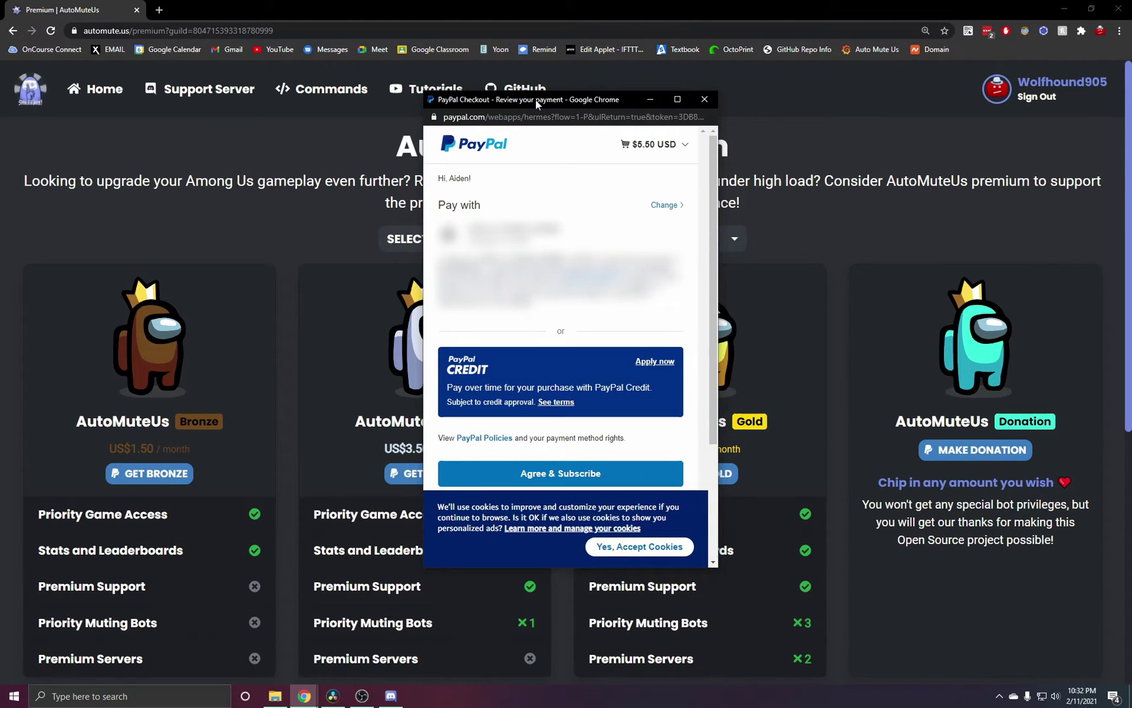
pyautogui.scroll(-2, 561, 331)
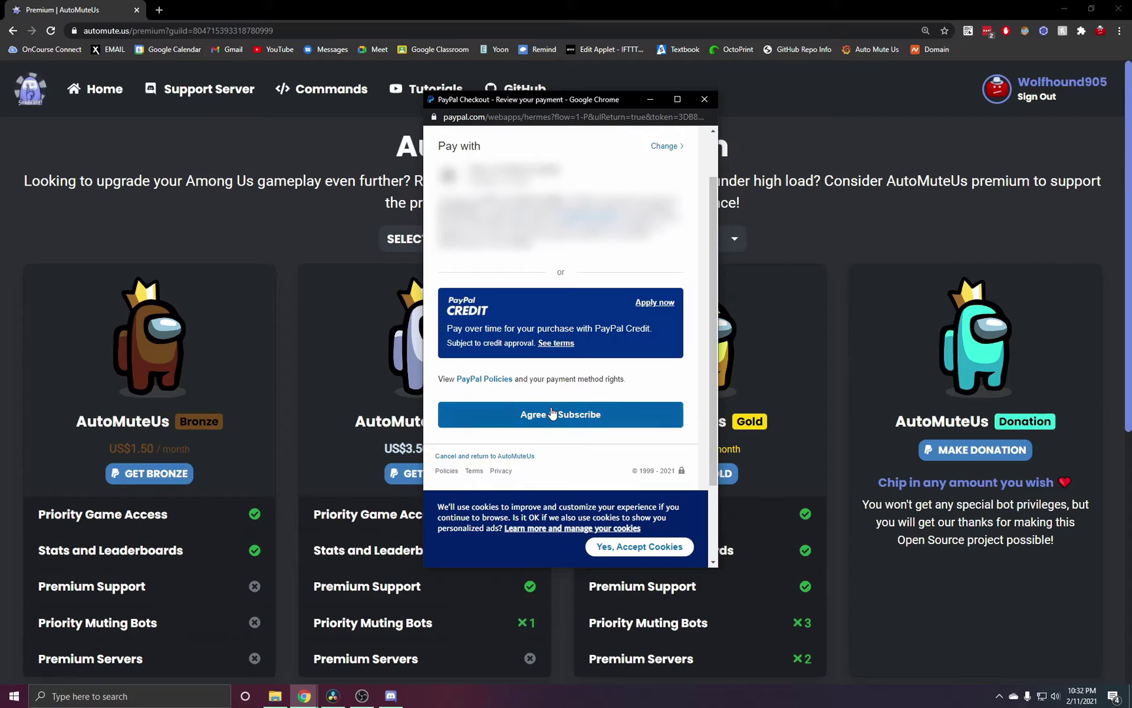
pyautogui.click(553, 413)
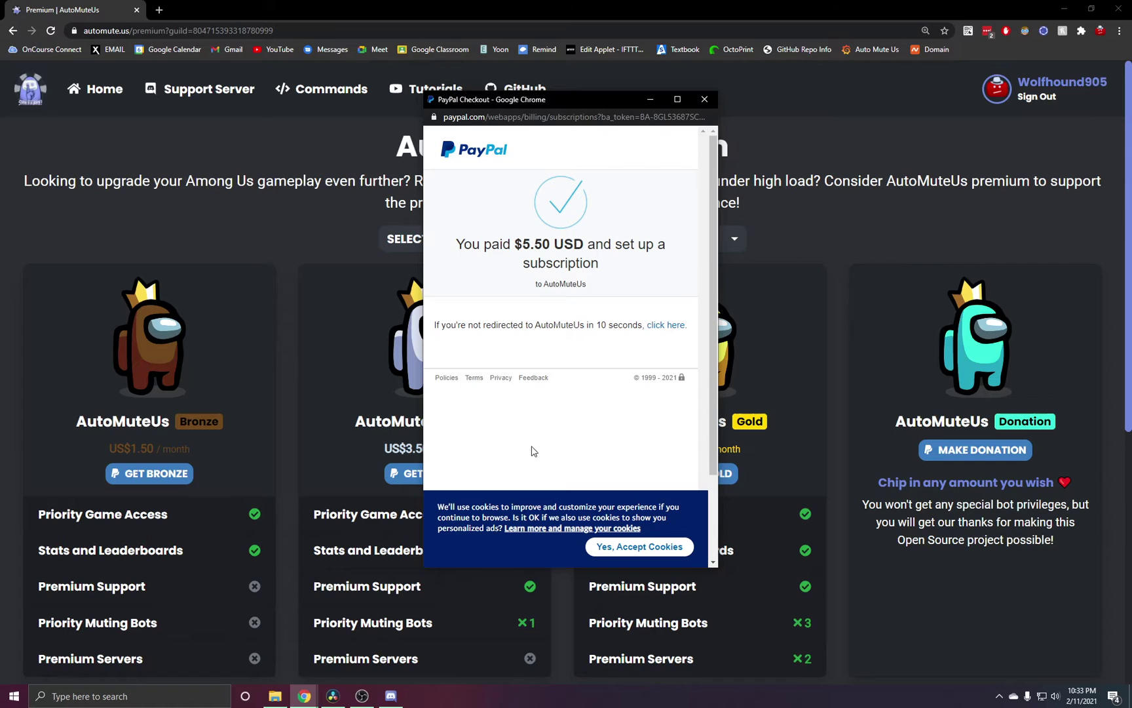
pyautogui.click(706, 100)
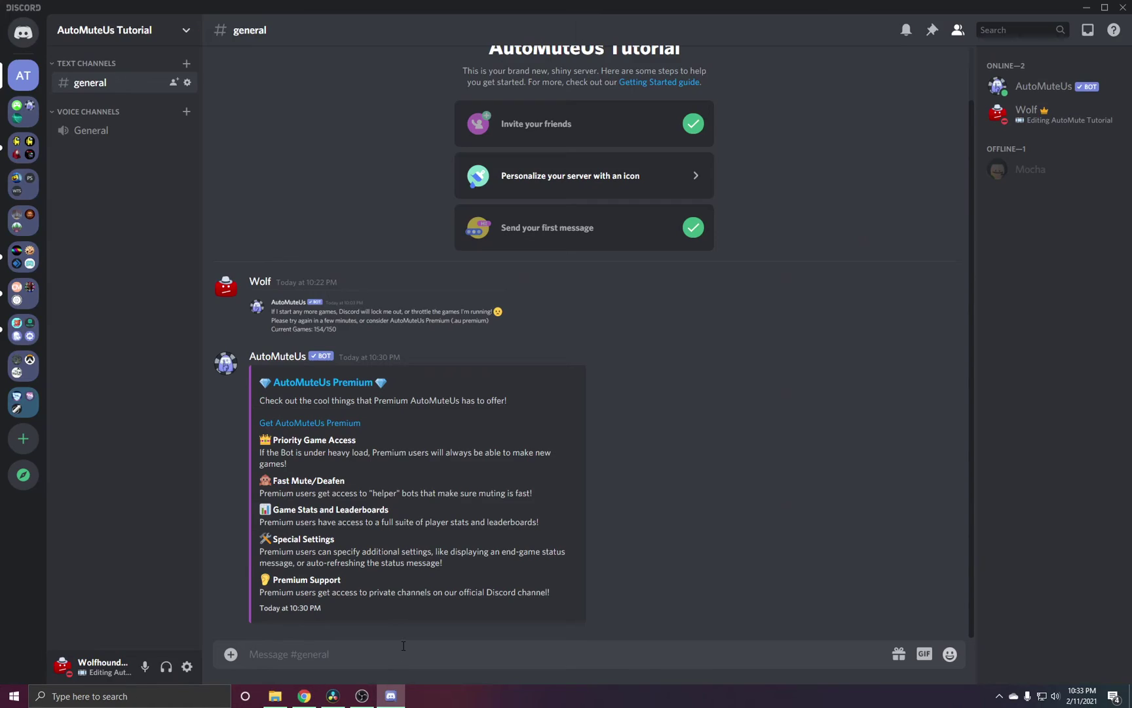
# Switch to Discord and send .au premium in the general channel to check the server's premium status
pyautogui.write('.au ')
pyautogui.write('premium')
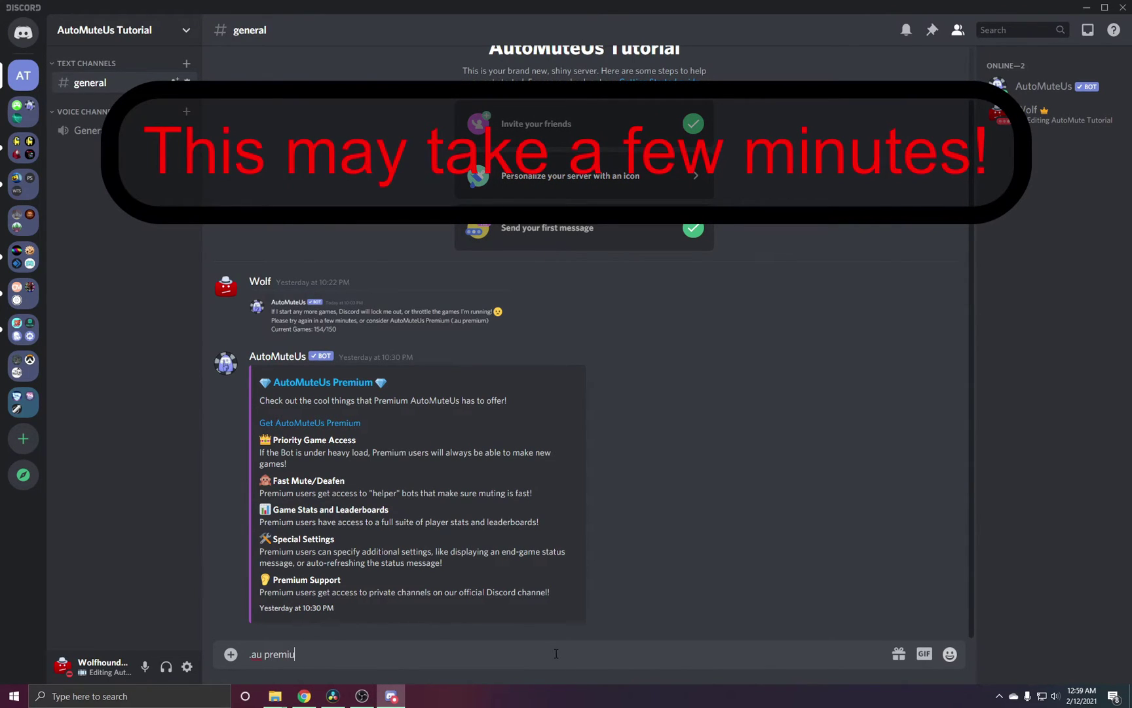
pyautogui.press('Return')
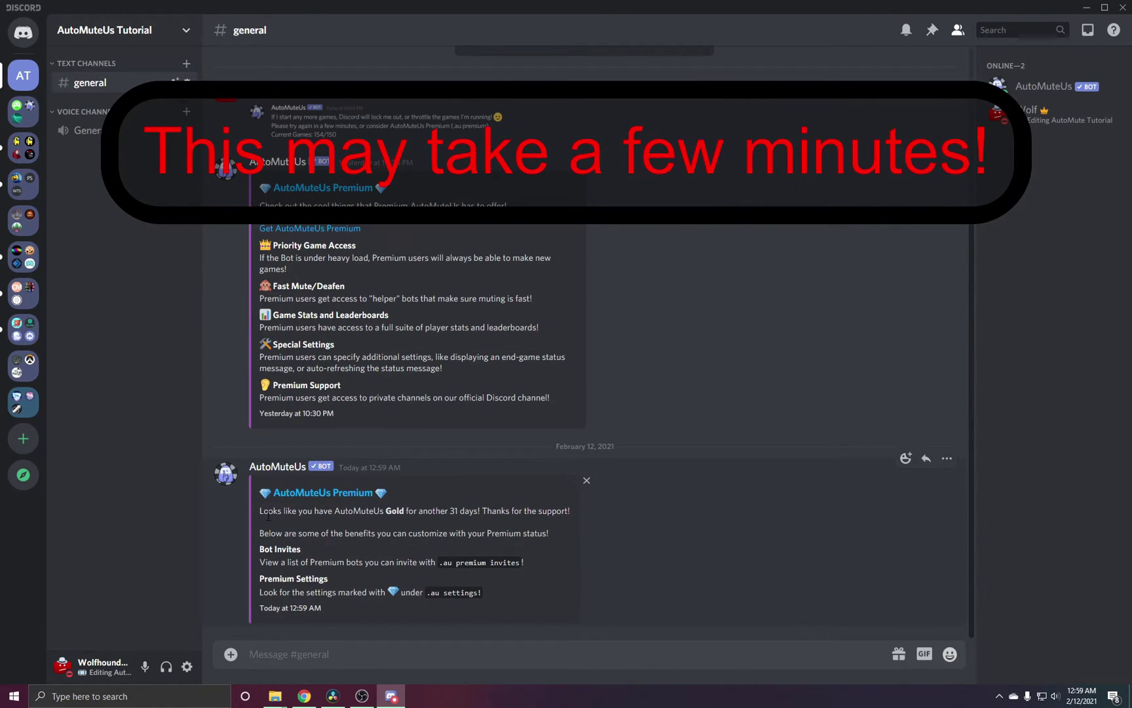
pyautogui.moveTo(257, 513); pyautogui.dragTo(476, 514)
pyautogui.click(403, 628)
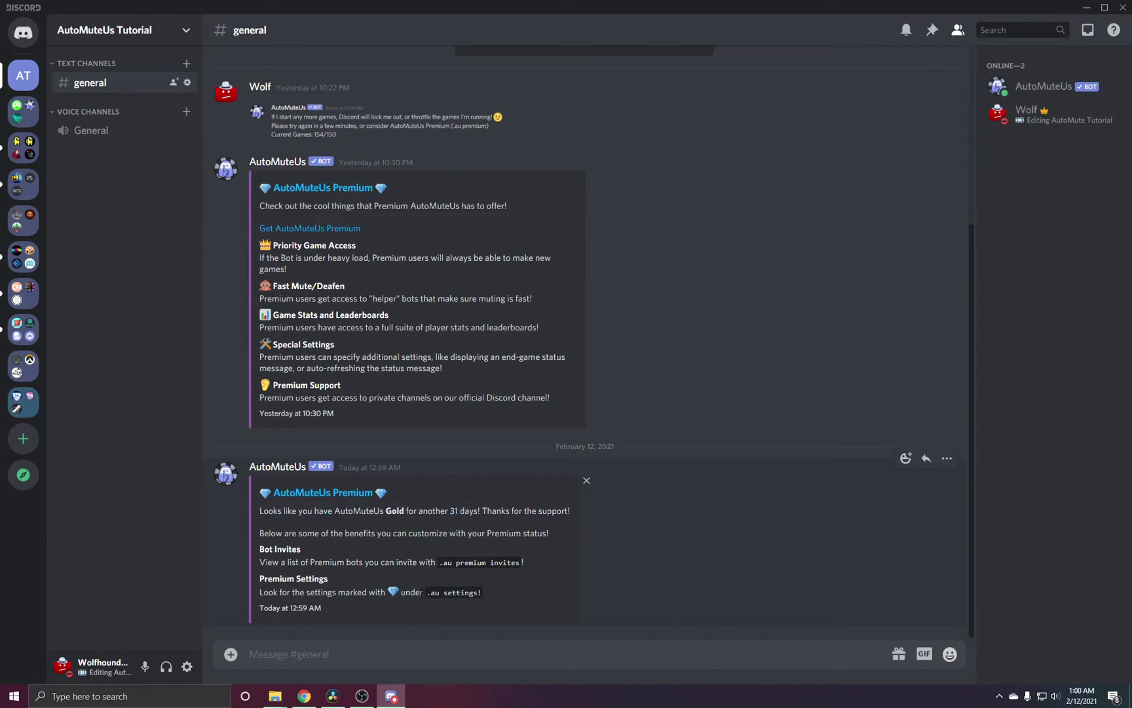
pyautogui.click(361, 696)
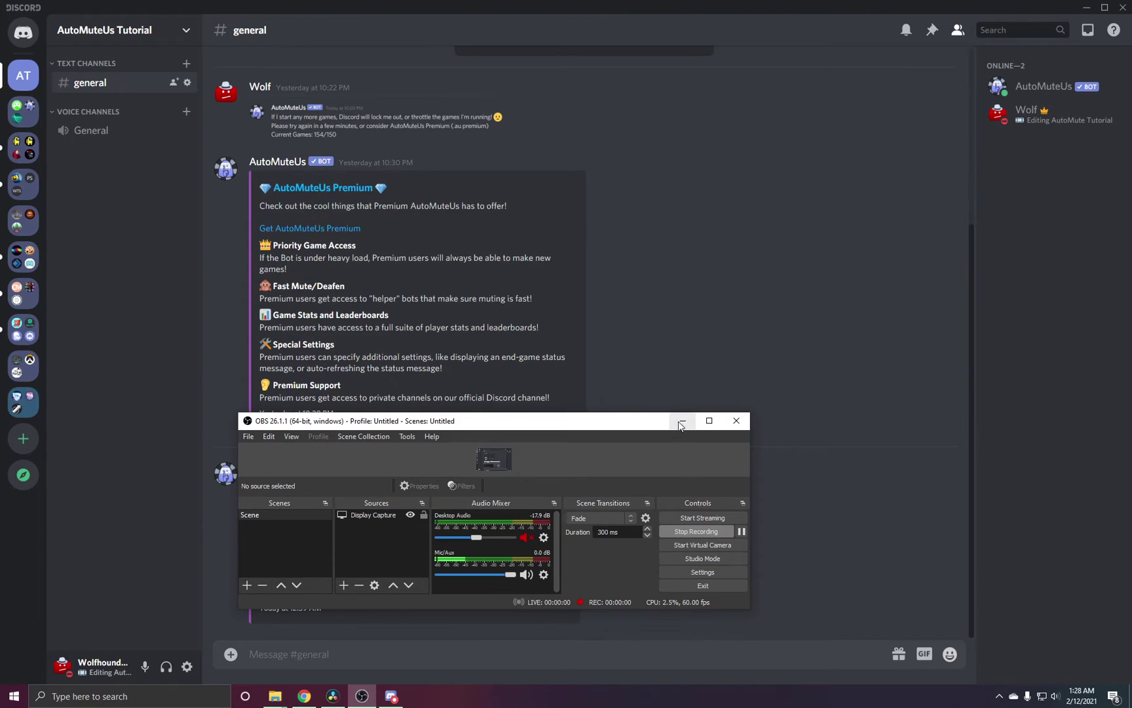
pyautogui.click(684, 532)
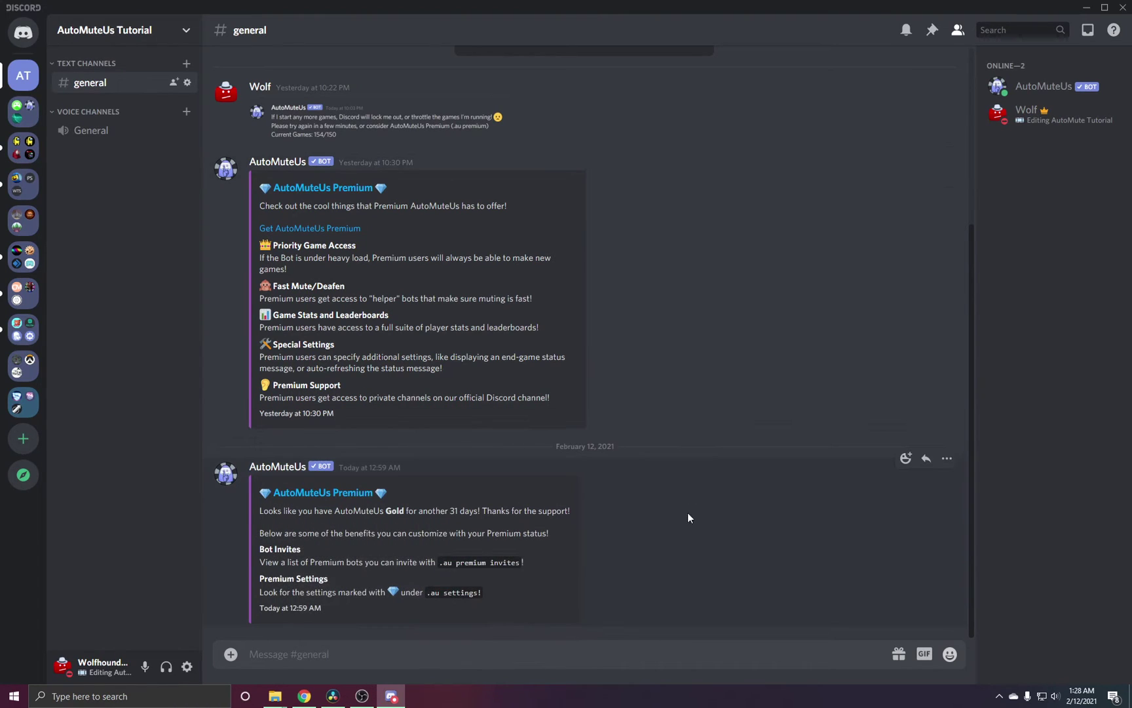
# Send .au prem invites in the general channel to request the premium bot invite links
pyautogui.click(661, 661)
pyautogui.write('.au prem invites')
pyautogui.press('Return')
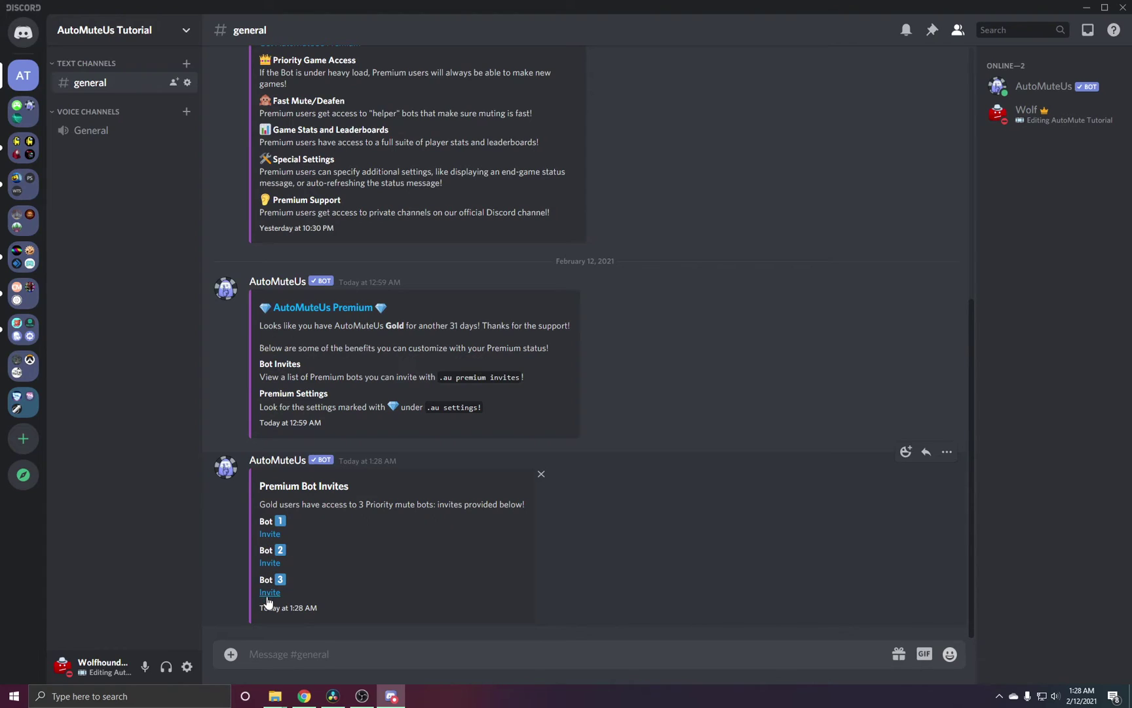
# Invite premium Bot 1 to the AutoMuteUs Tutorial server with Mute Members and Deafen Members granted, pass the captcha, and return to Discord
pyautogui.click(270, 534)
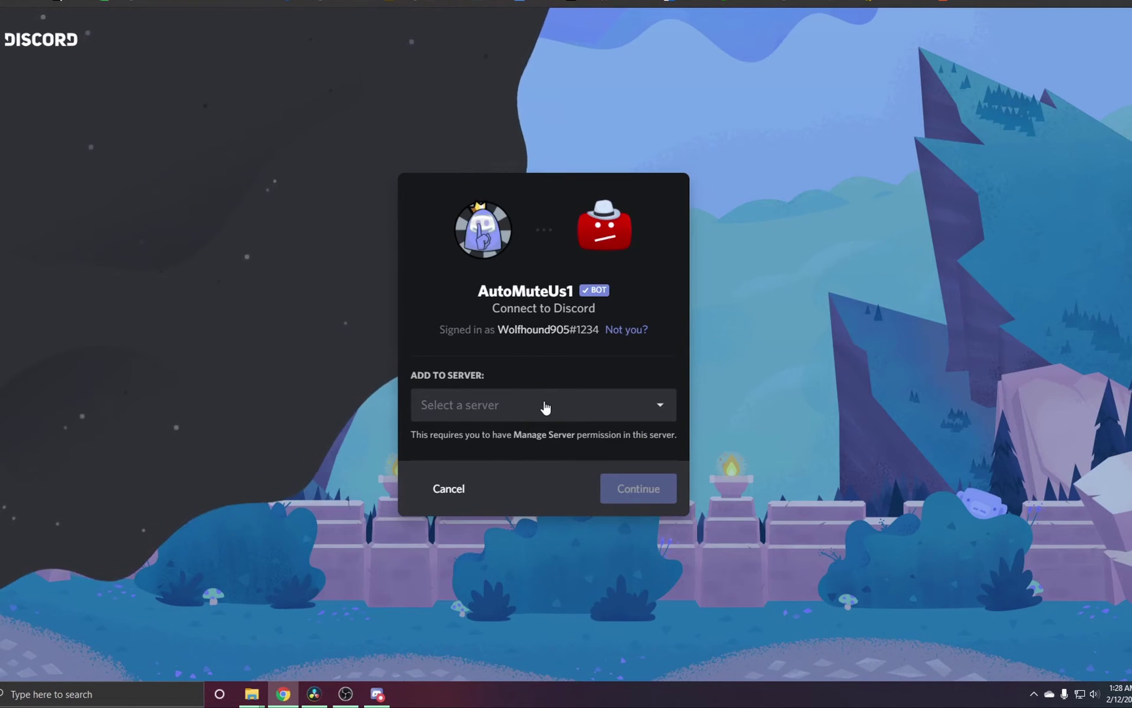
pyautogui.click(545, 408)
pyautogui.click(501, 245)
pyautogui.click(641, 496)
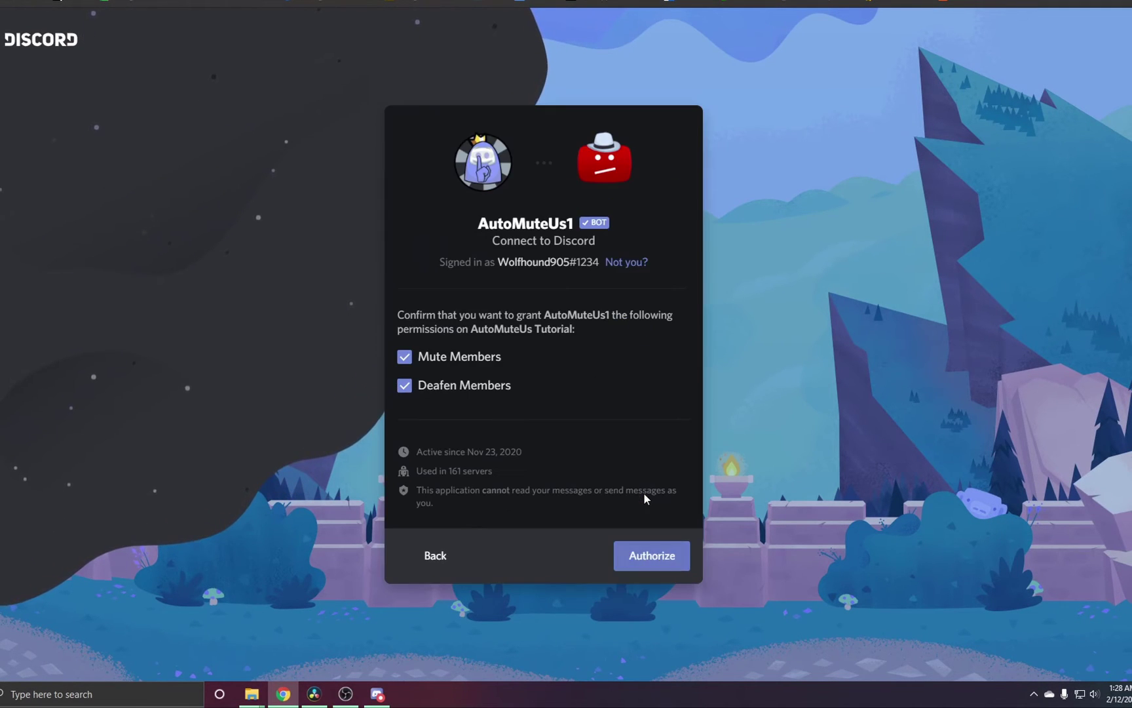
pyautogui.click(638, 561)
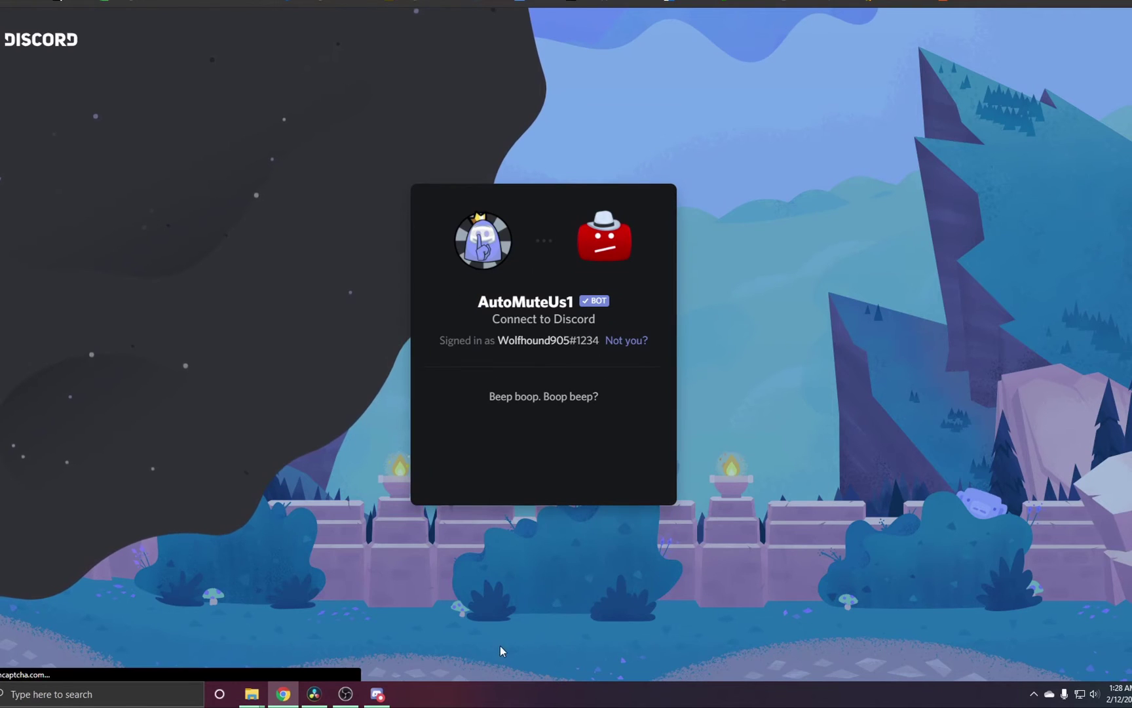
pyautogui.click(448, 452)
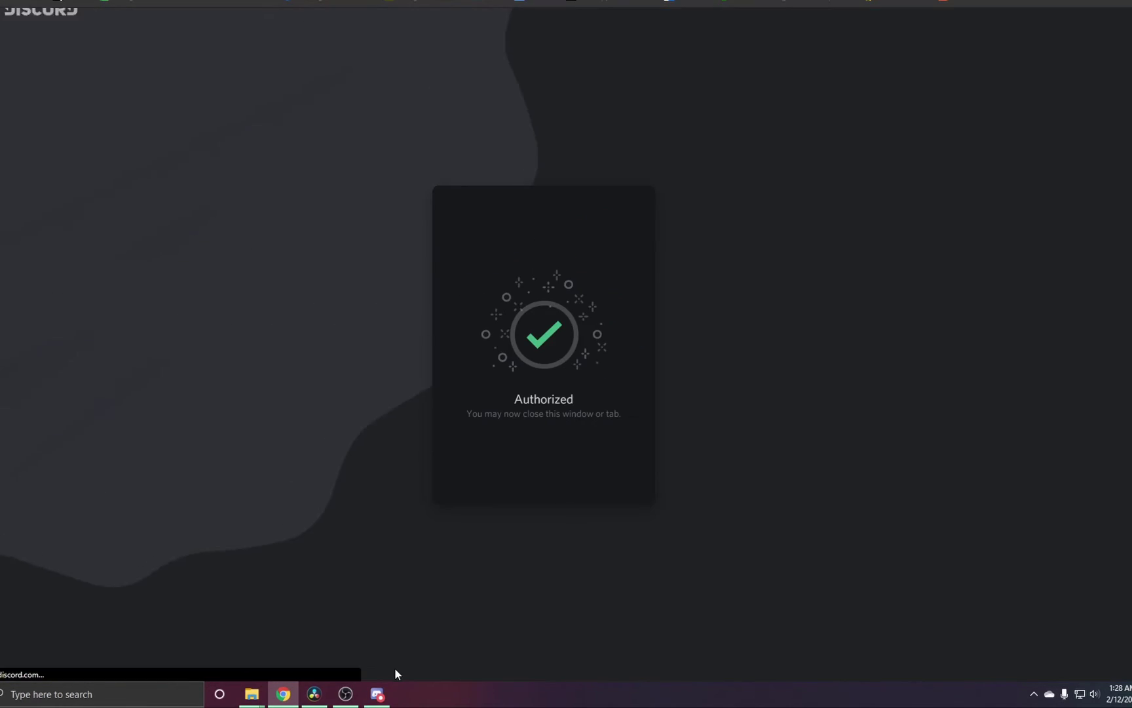
pyautogui.click(378, 694)
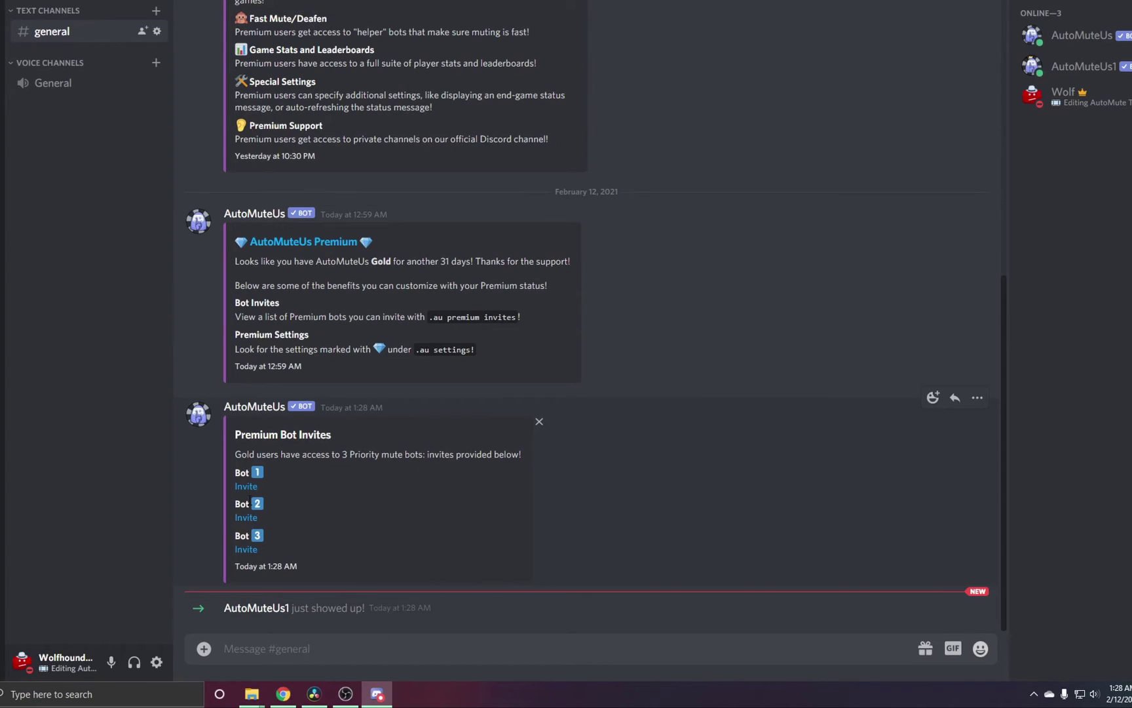
# Invite premium Bot 2 to the AutoMuteUs Tutorial server, authorize its access, pass the captcha, and return to Discord
pyautogui.click(246, 517)
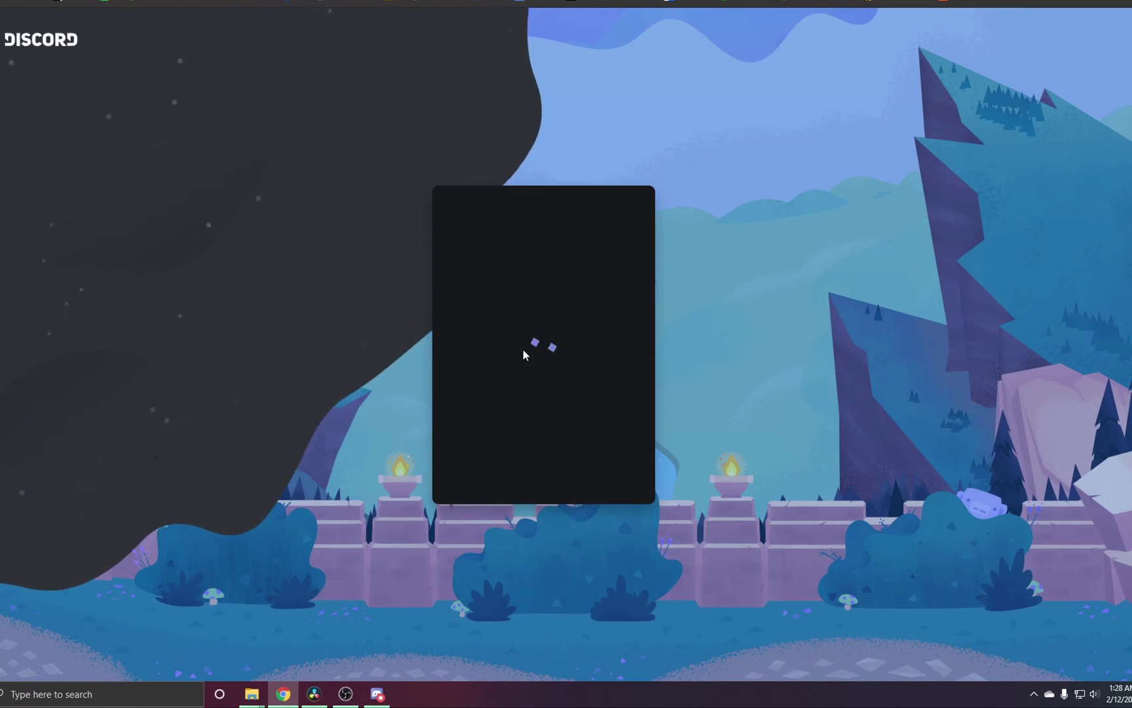
pyautogui.click(508, 402)
pyautogui.click(554, 241)
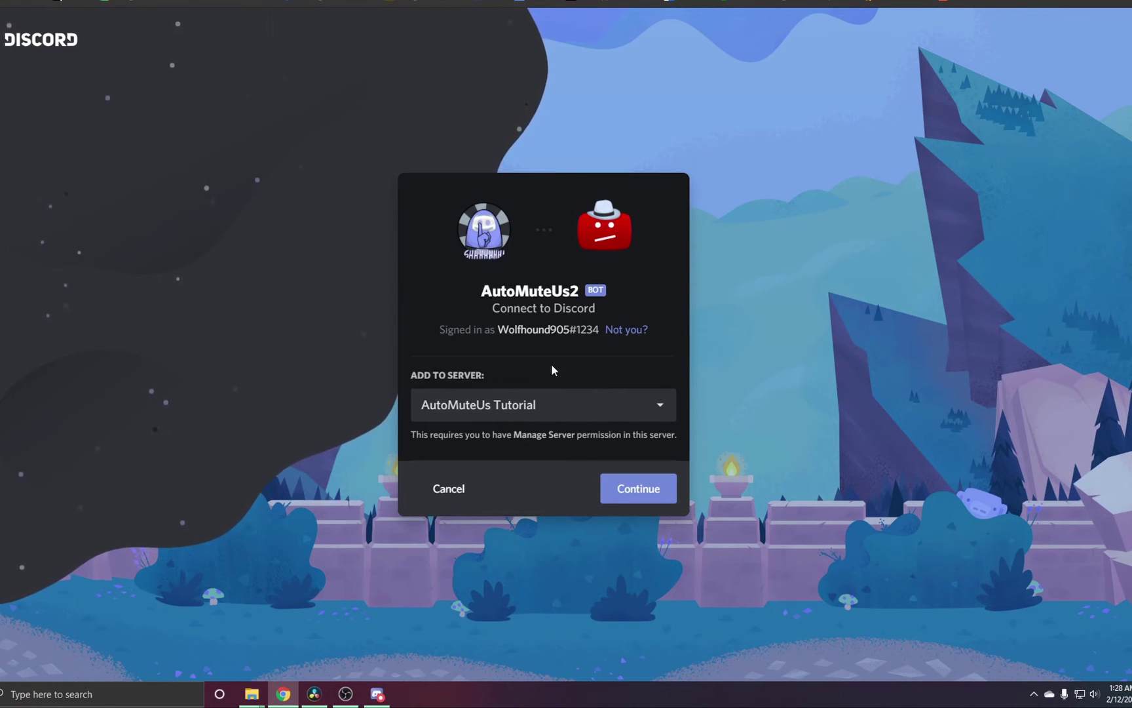
pyautogui.click(626, 489)
pyautogui.click(628, 551)
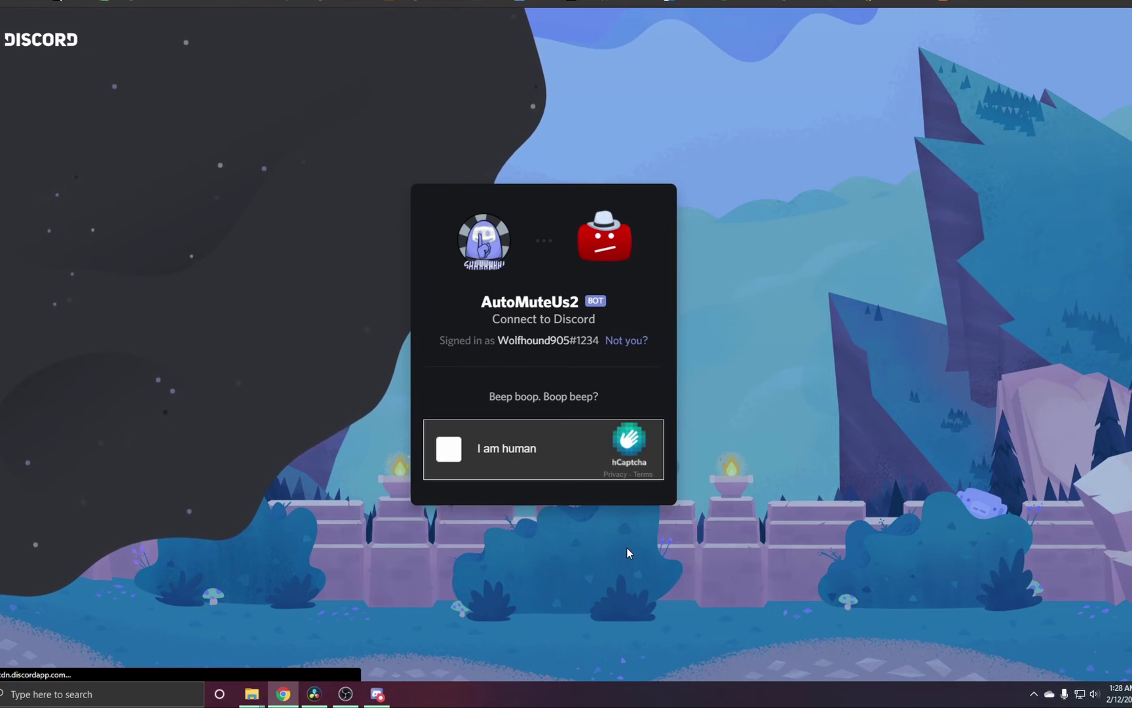
pyautogui.click(449, 449)
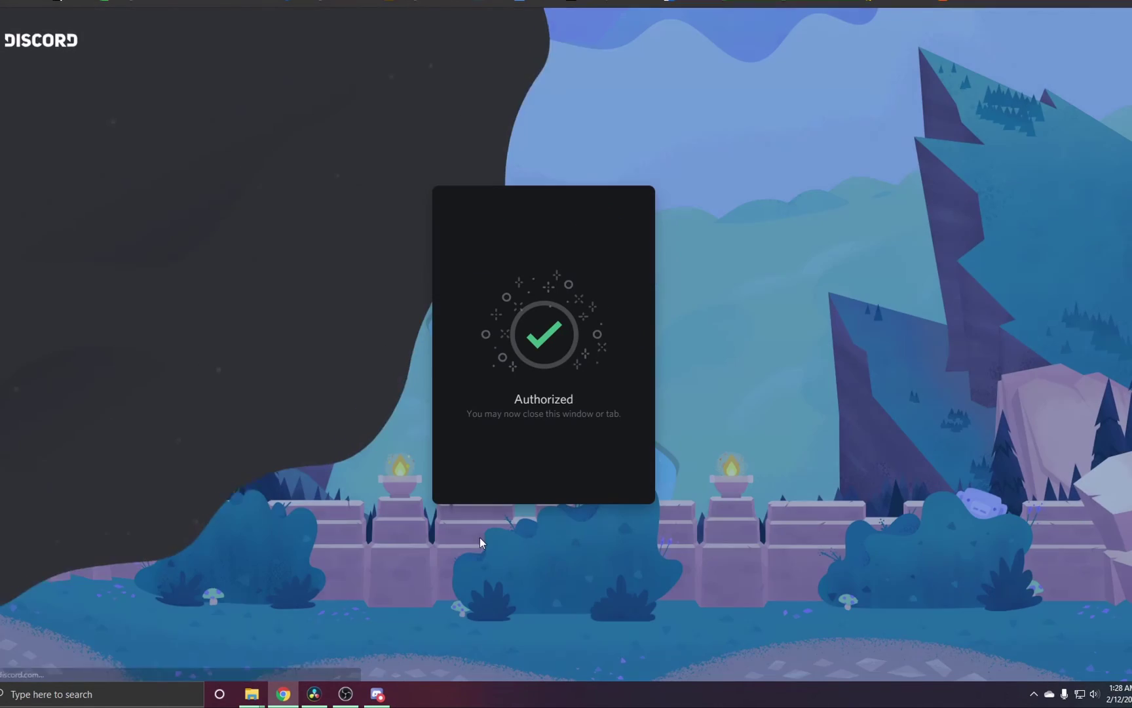
pyautogui.click(376, 694)
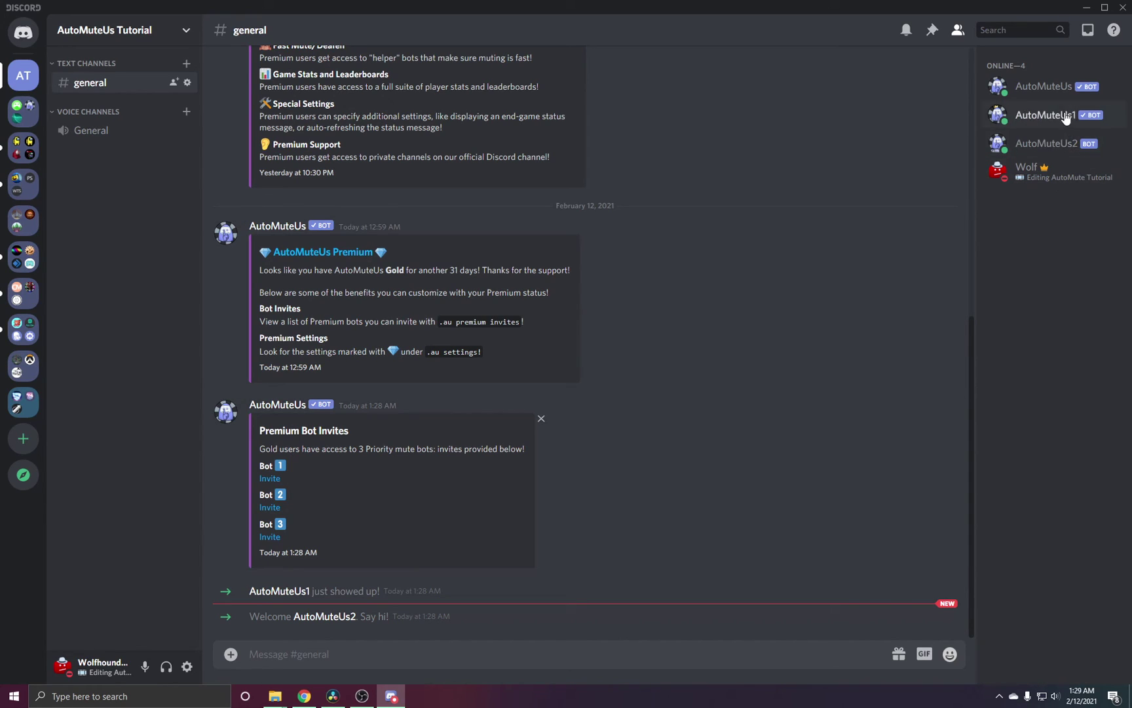
# View the AutoMuteUs bot's profile card from the online members, close it, and focus the general channel's message box
pyautogui.click(1013, 88)
pyautogui.click(1013, 88)
pyautogui.click(1013, 91)
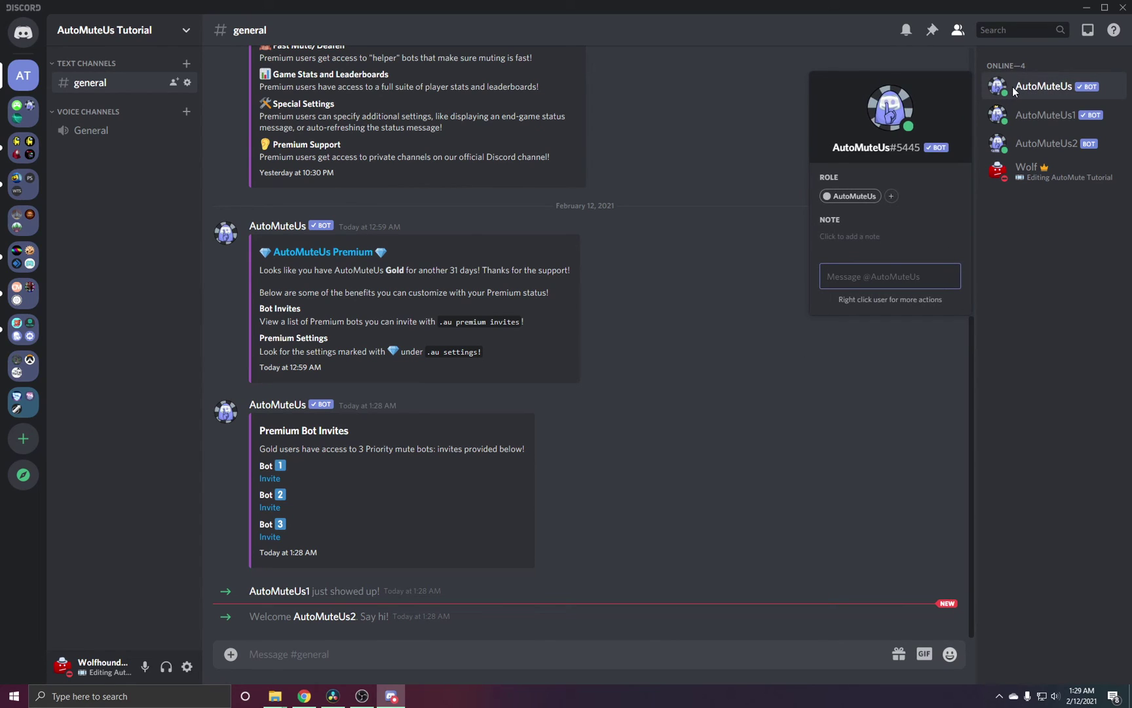
pyautogui.click(1011, 86)
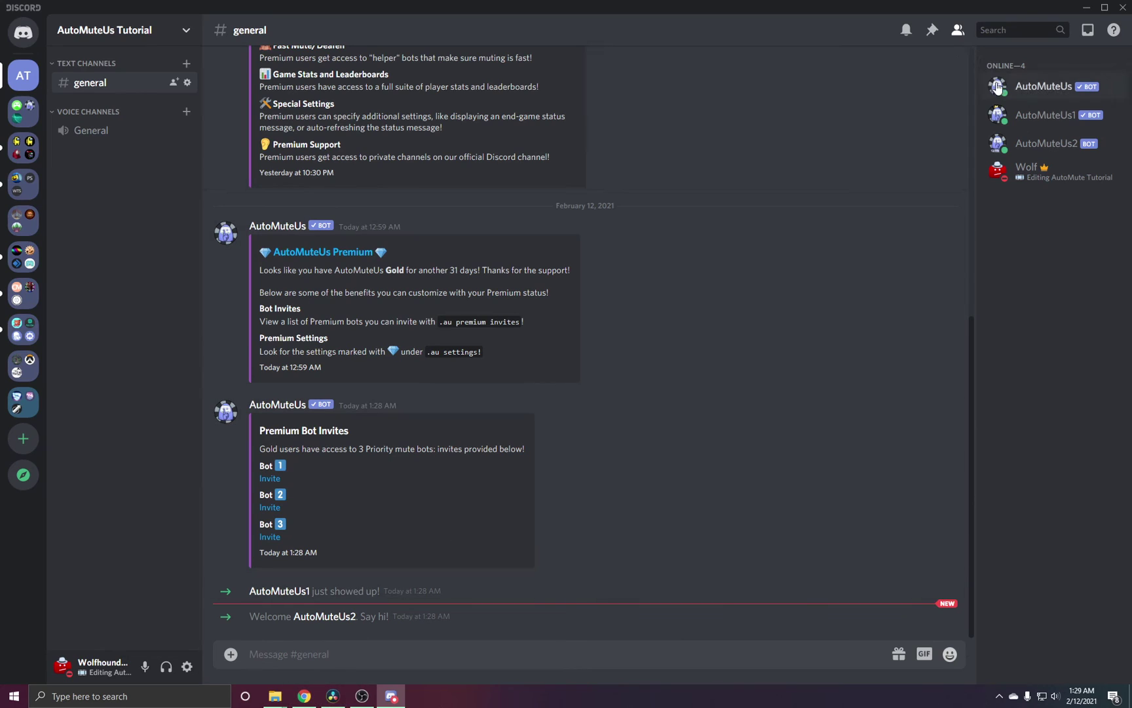
pyautogui.click(447, 644)
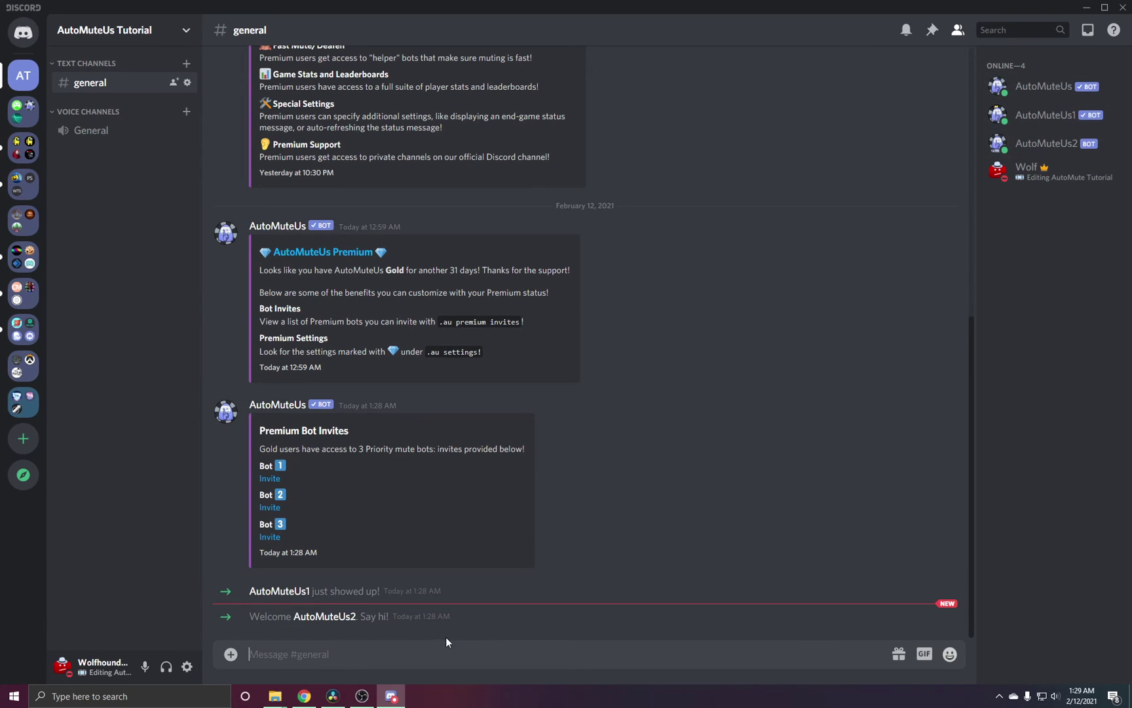